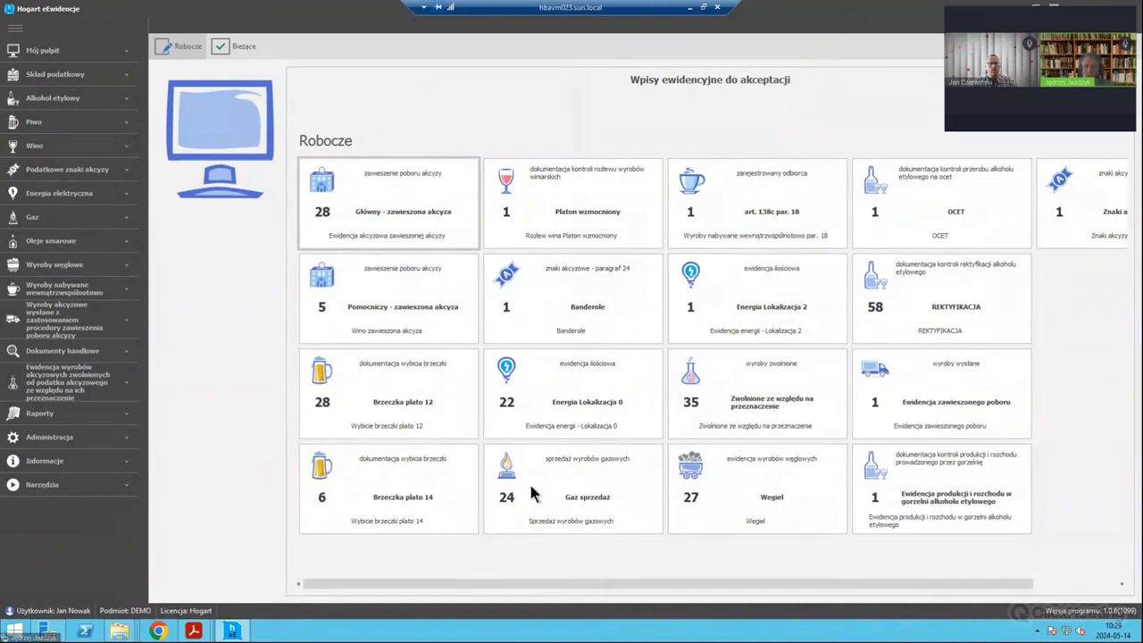
Step: Open the working entries of the Energia Lokalizacja 0 ledger and widen the collapsed column before Miesiąc
click(556, 405)
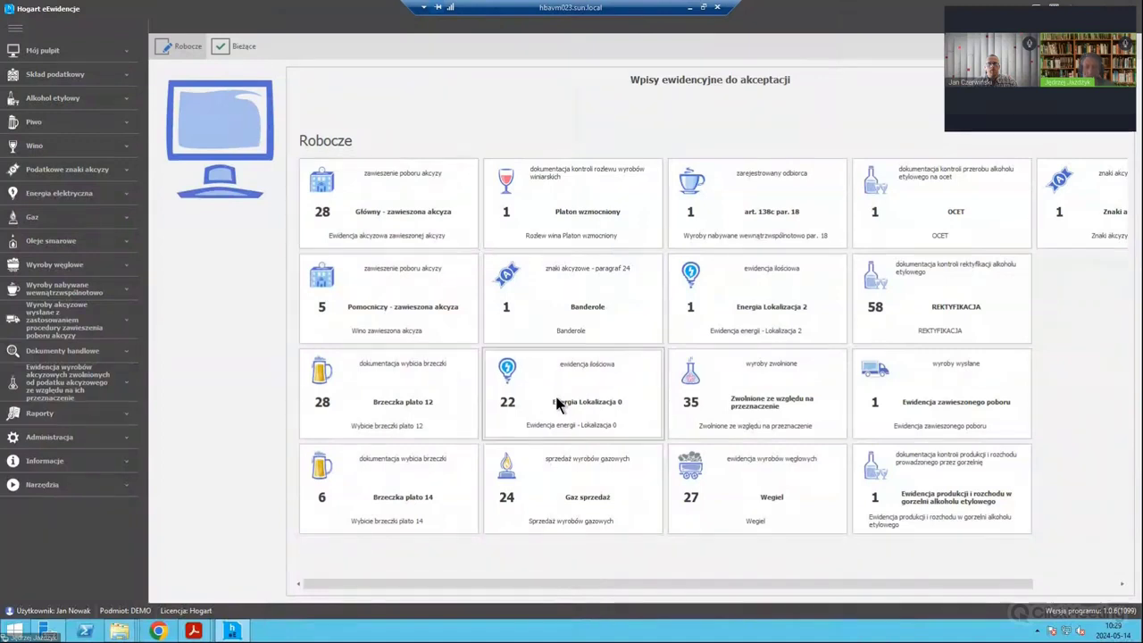
double_click(557, 404)
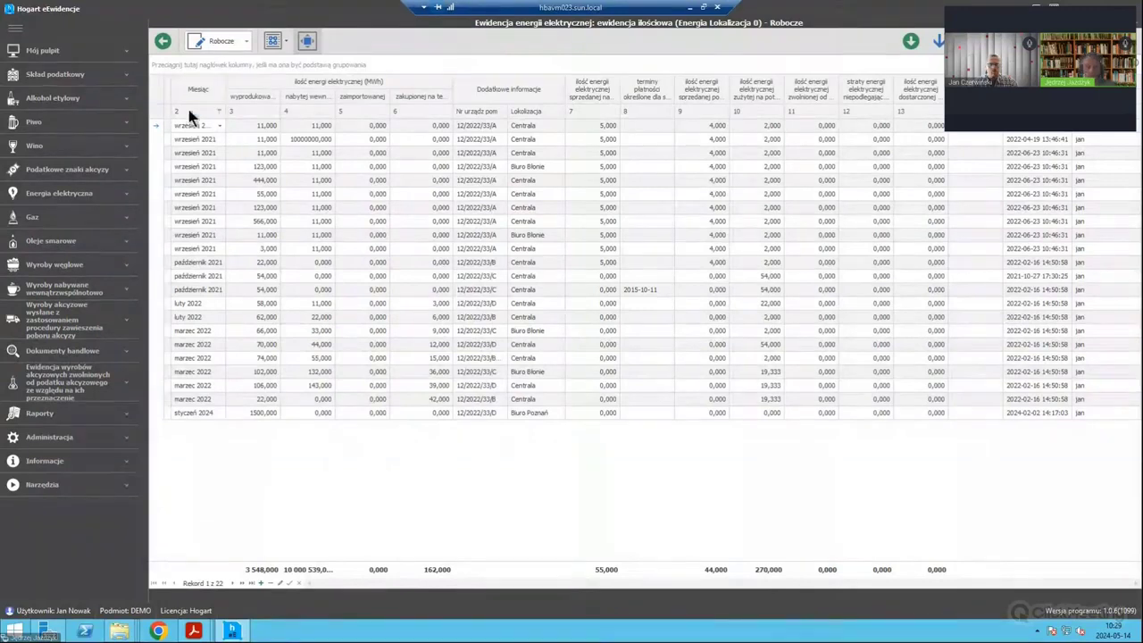
mouse_move(170, 86)
mouse_down()
mouse_move(194, 86)
mouse_move(166, 87)
mouse_up()
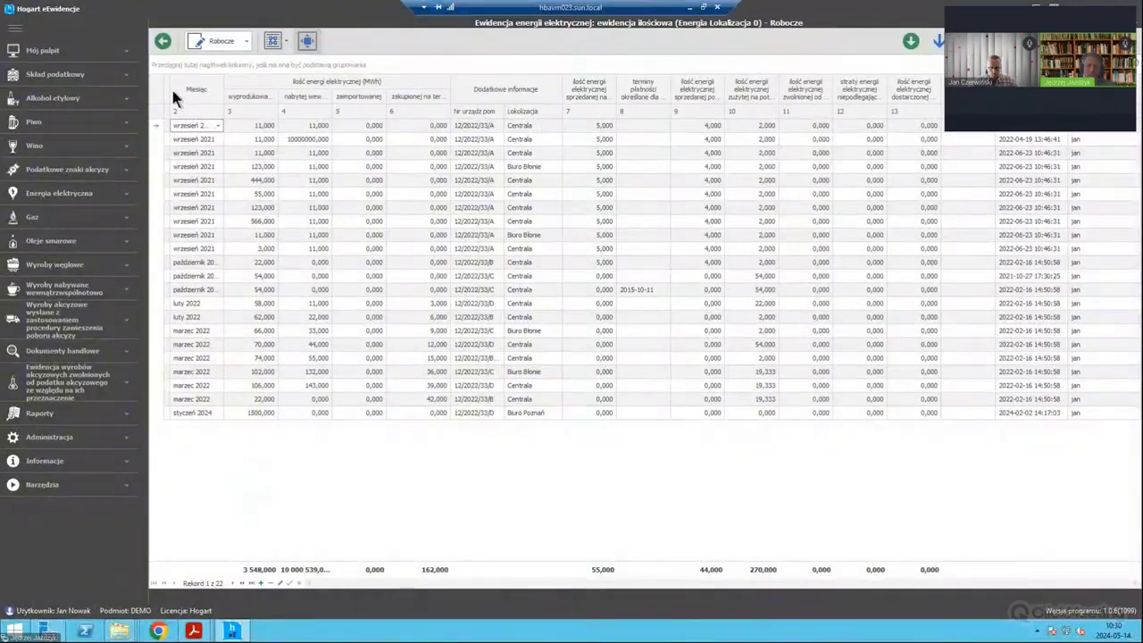
drag(171, 89, 192, 89)
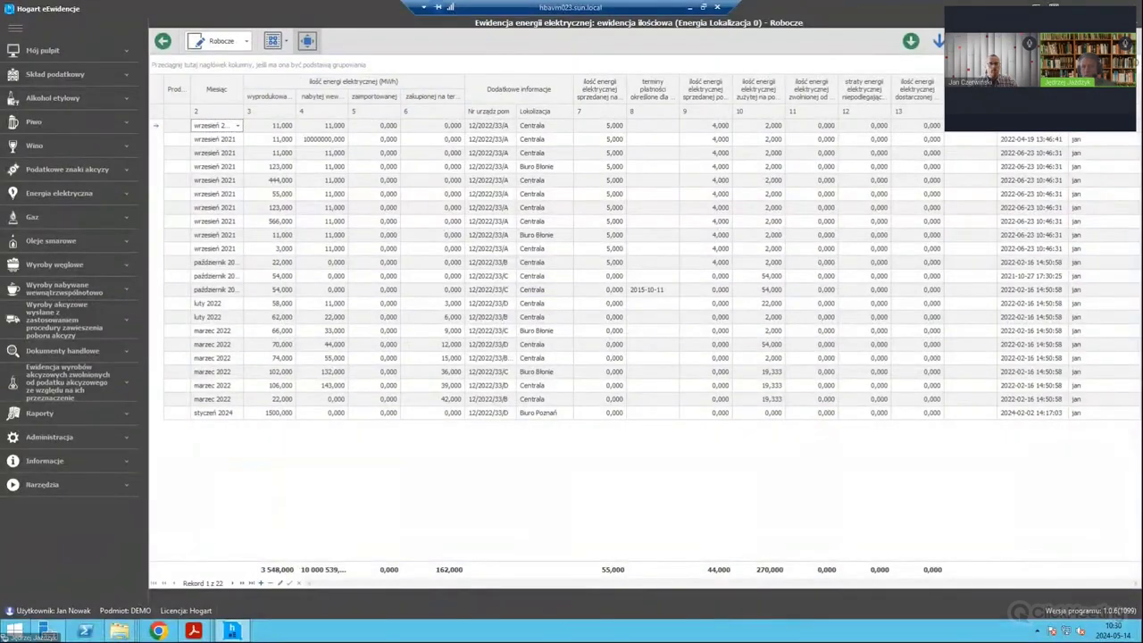
Step: Add a new entry to the electricity ledger and set its month to maj 2024
key(Insert)
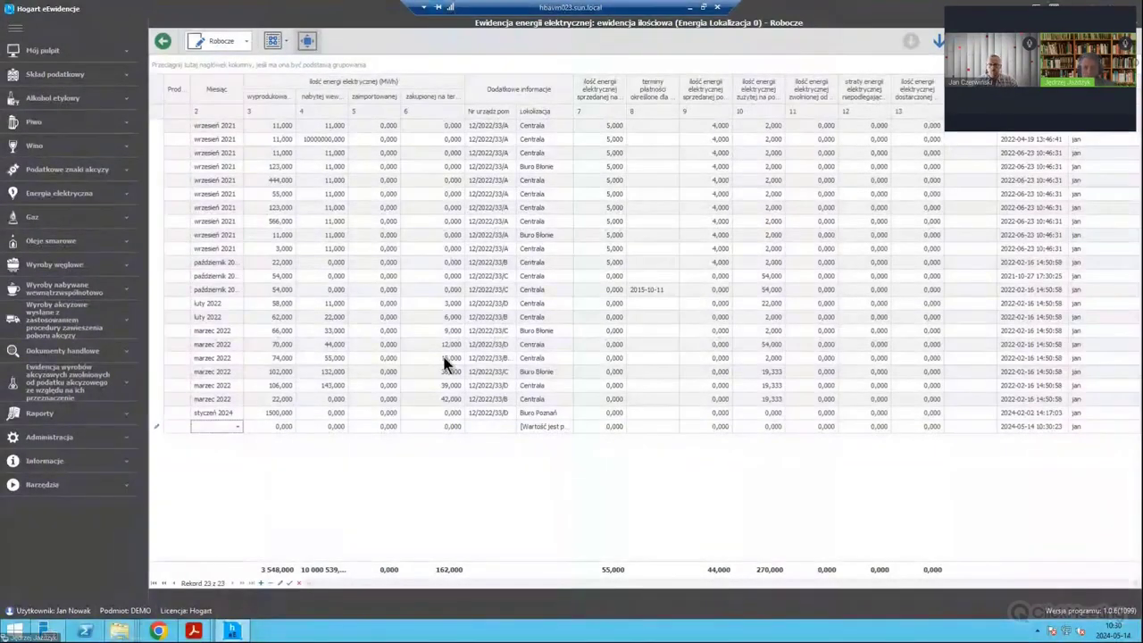
click(237, 426)
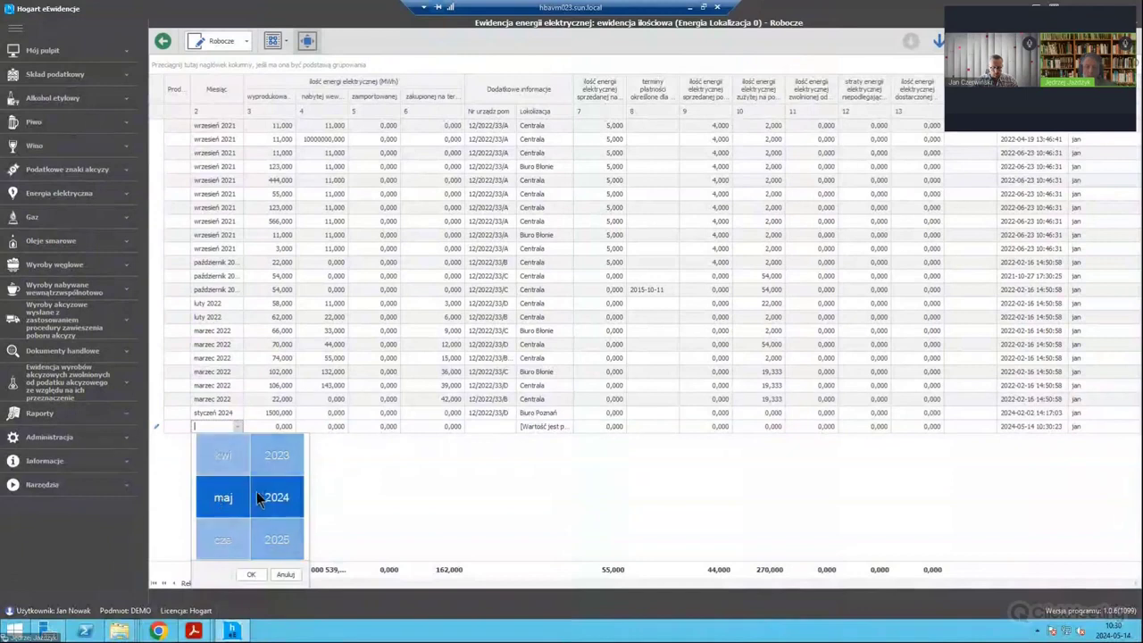
click(318, 462)
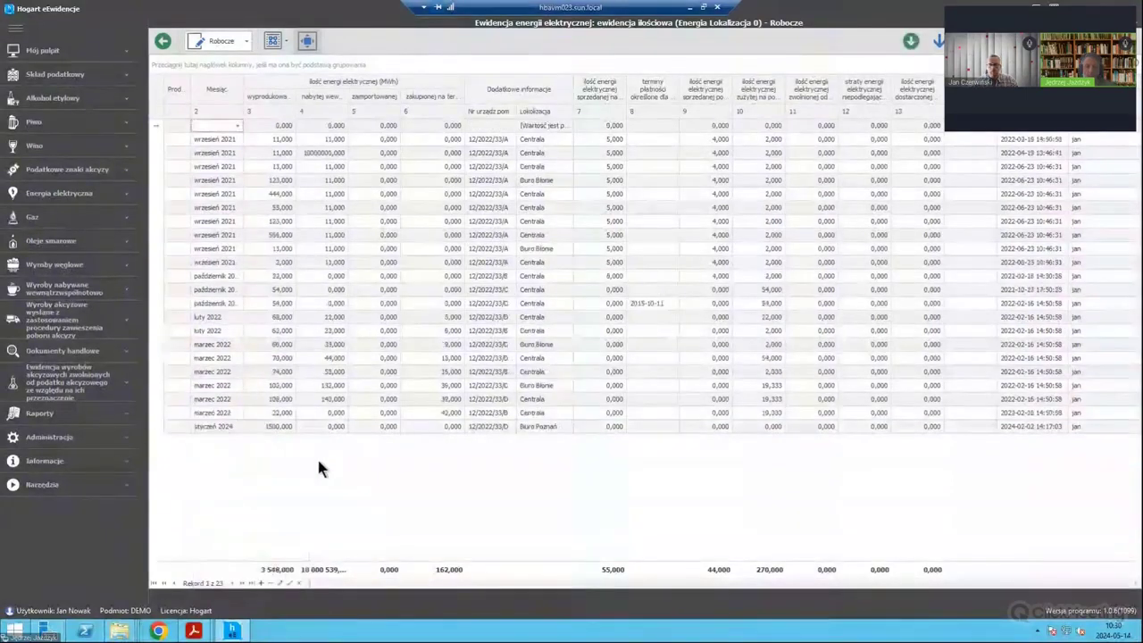
click(236, 127)
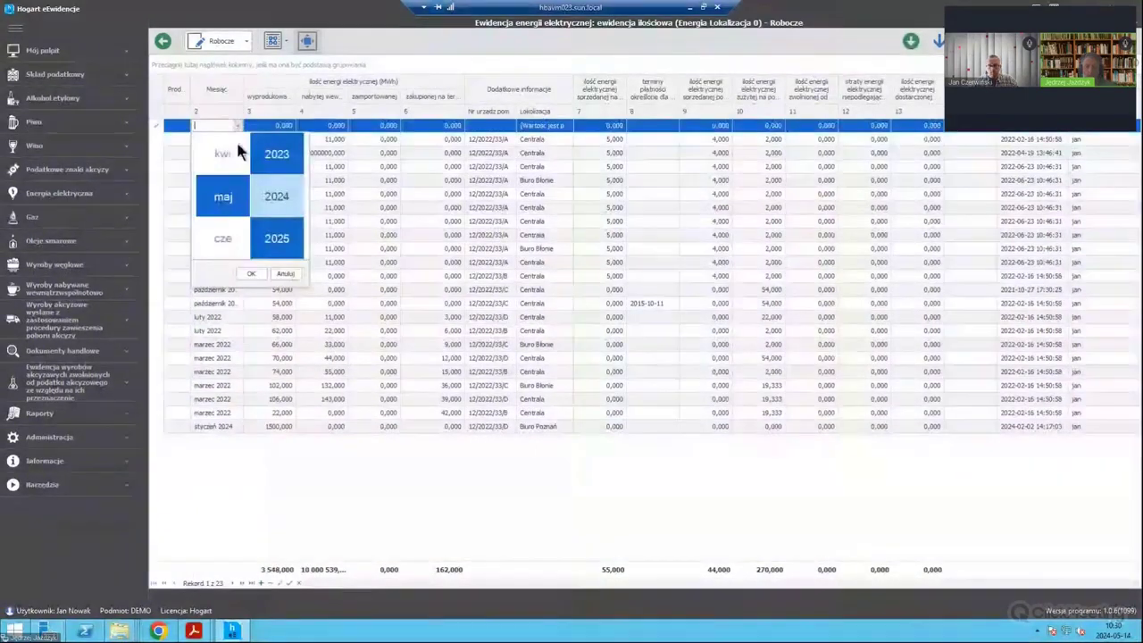
click(251, 273)
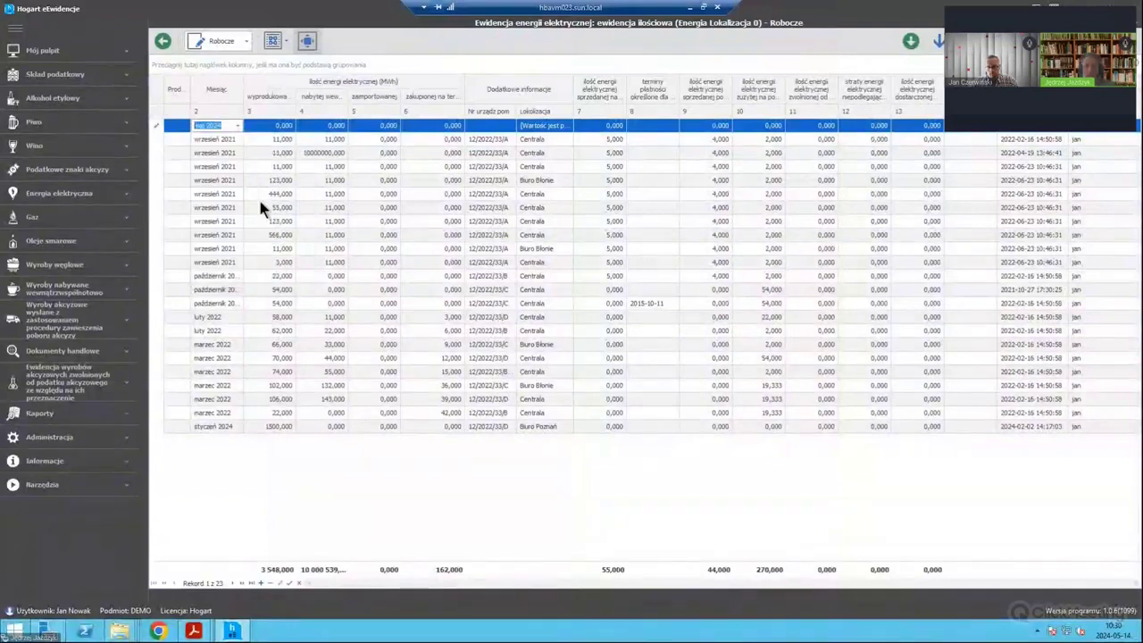
Step: Enter 1203 MWh as produced energy and 123/2020/A as the measuring device number in the maj 2024 entry
click(284, 126)
text(1203)
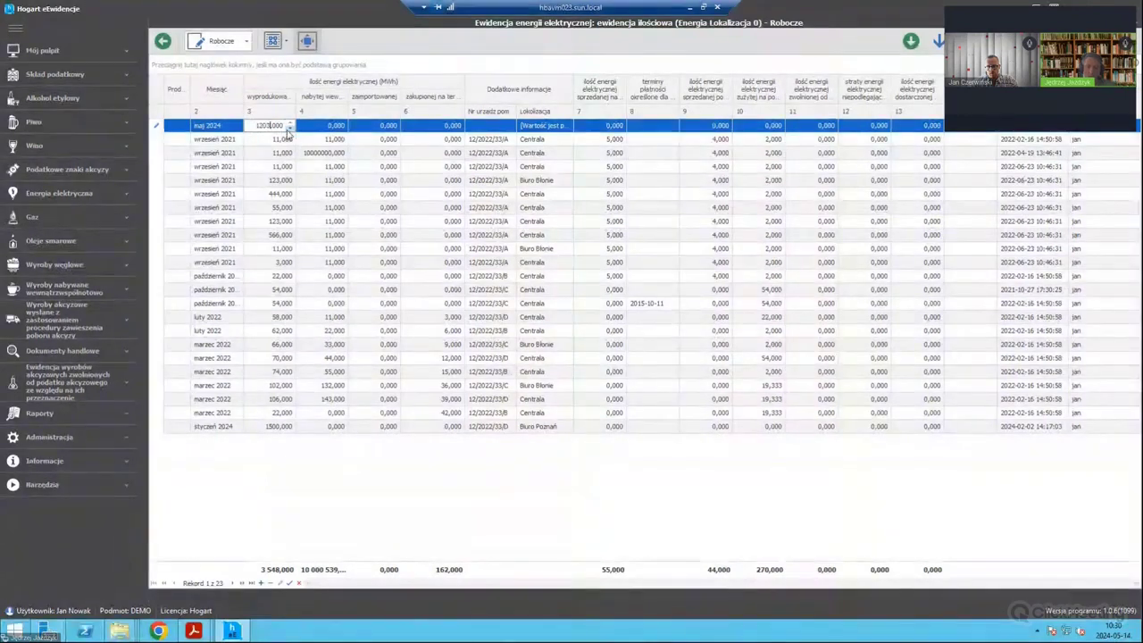
click(341, 131)
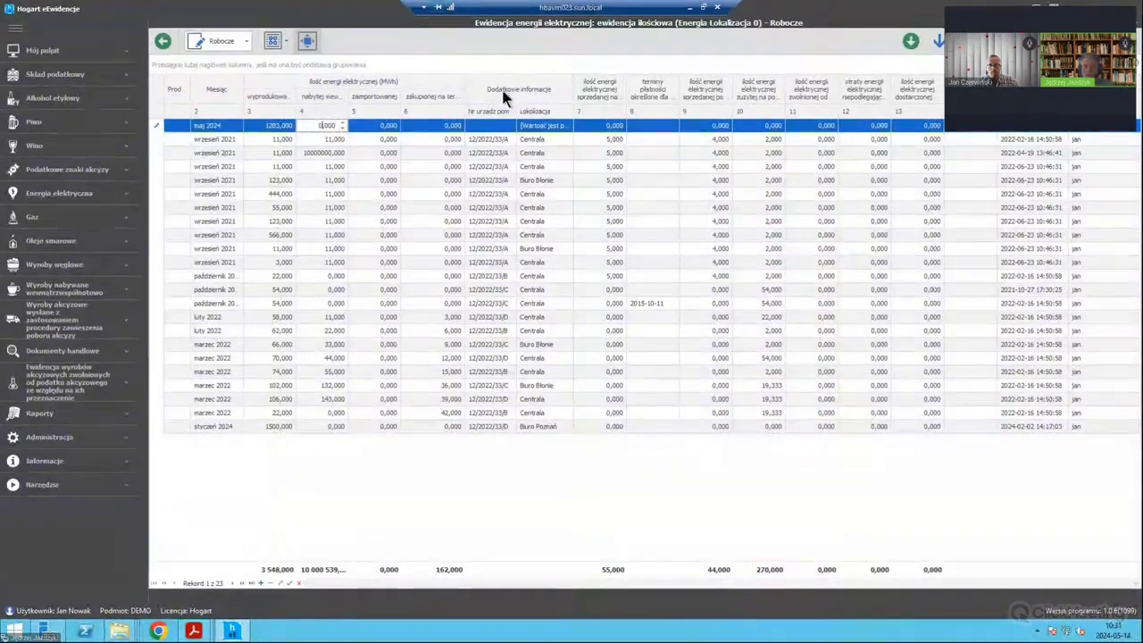
click(501, 125)
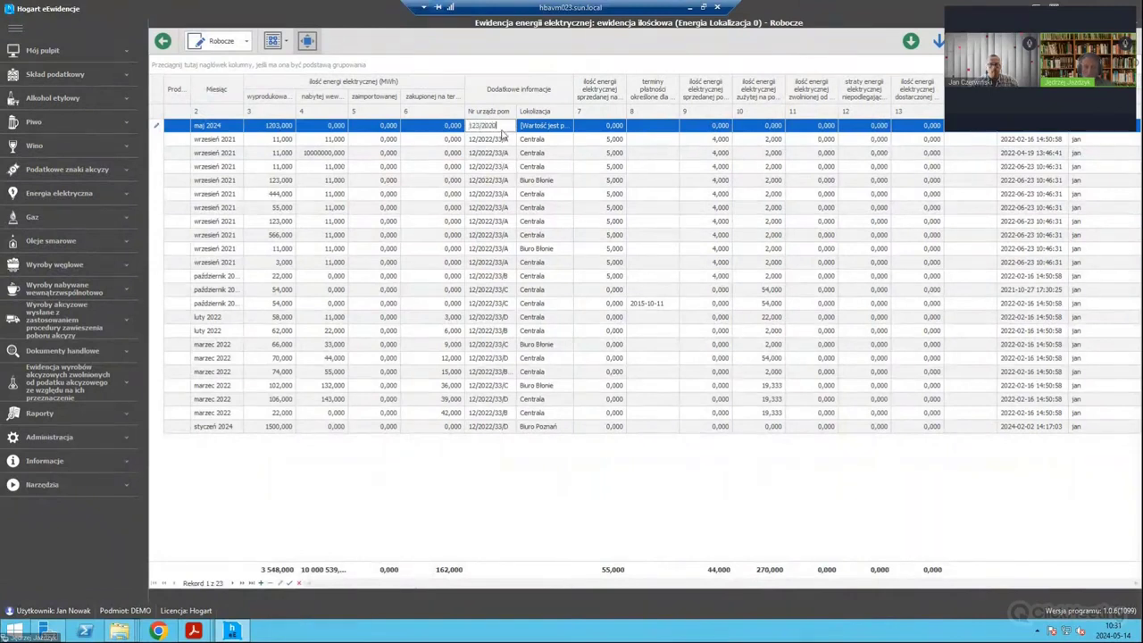
text(123/2020)
Step: Set the new entry's location to Biuro Błonie and save the row
click(554, 126)
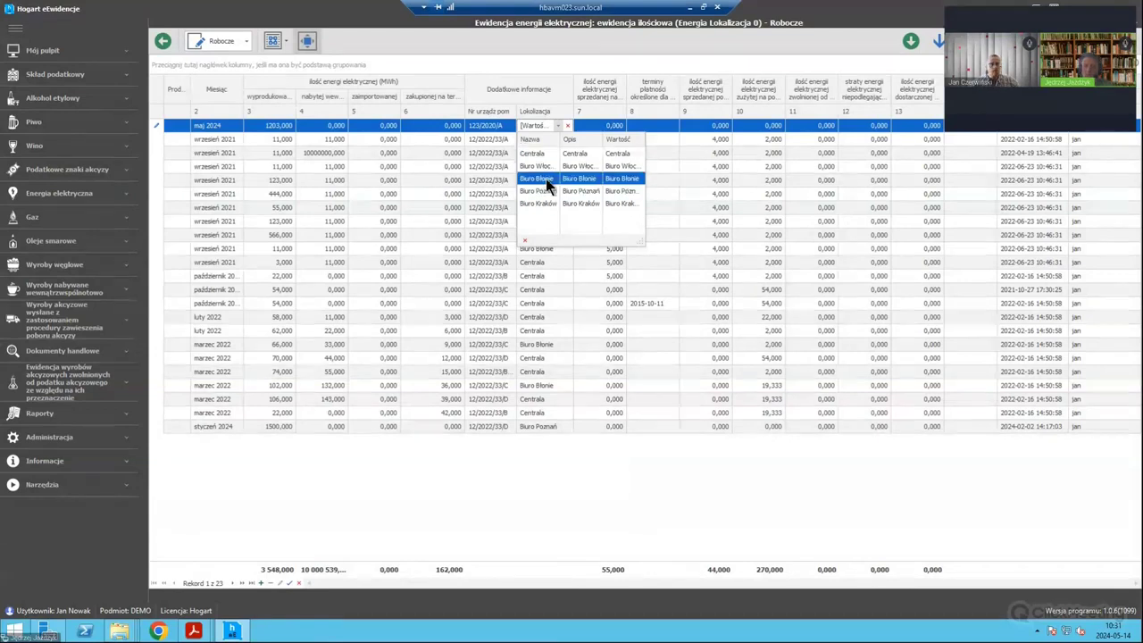
click(545, 181)
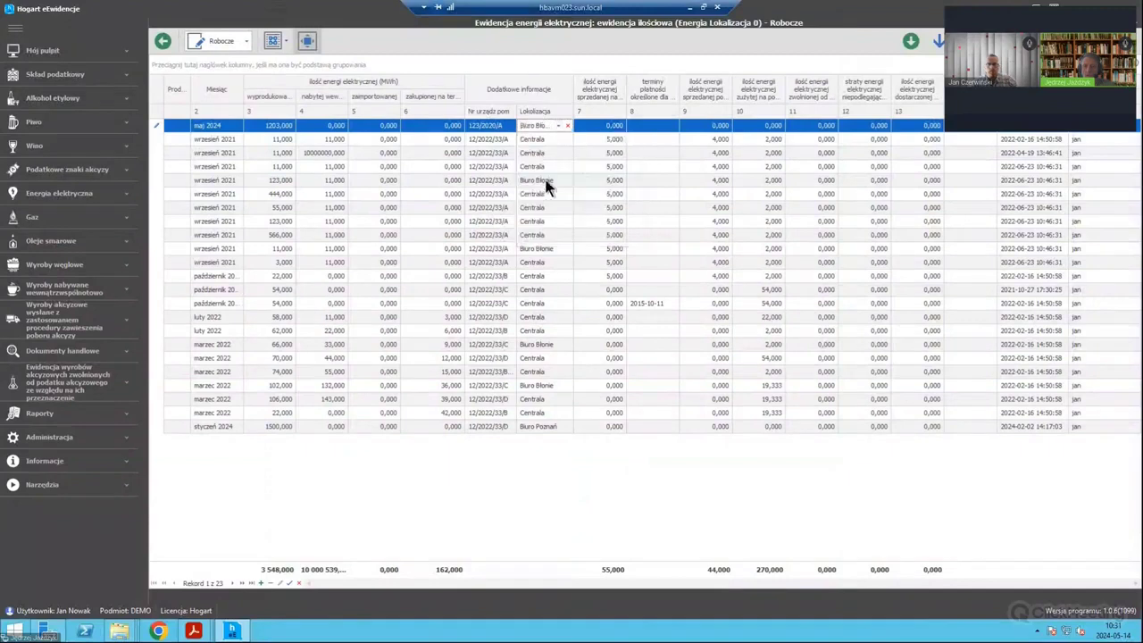
click(557, 139)
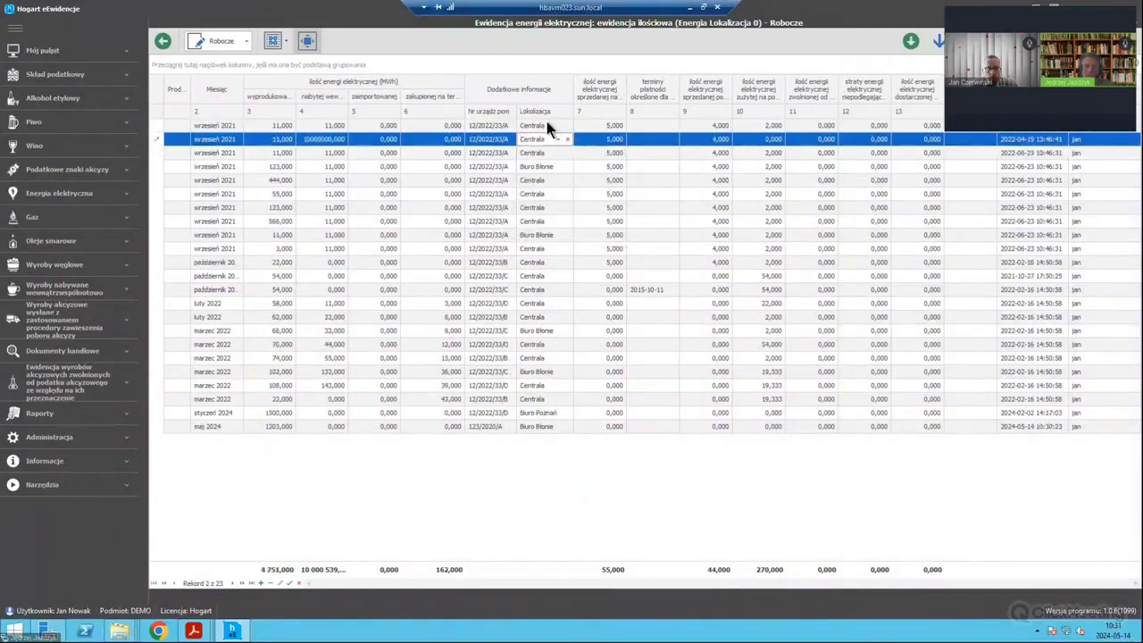
click(541, 426)
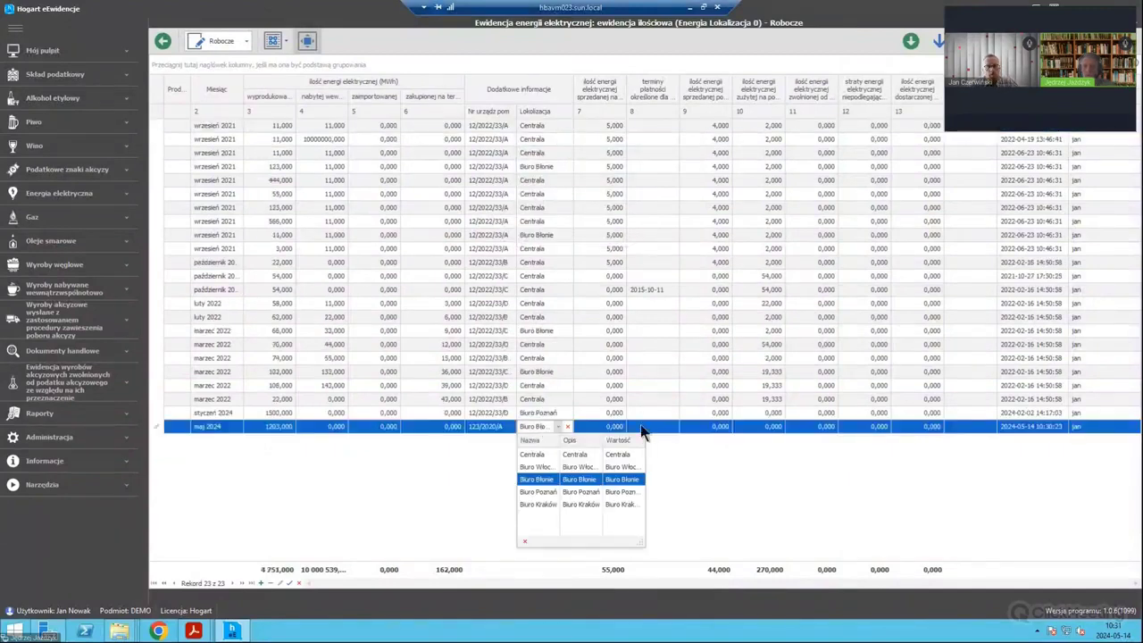
click(727, 456)
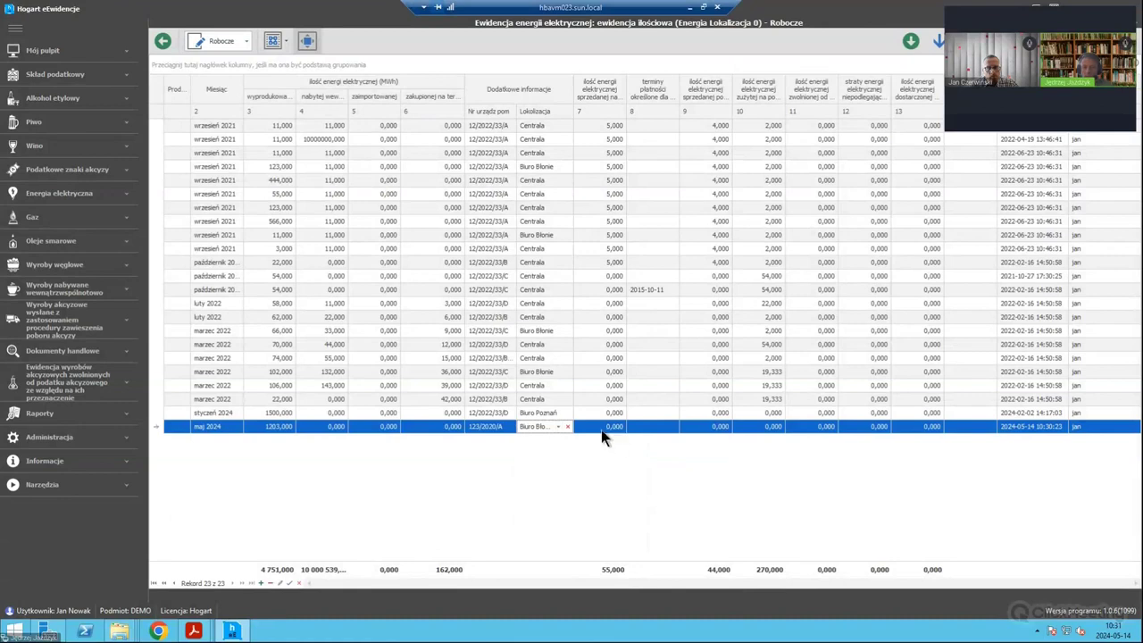
Step: Enable the additional text column colAddStr_3 in the grid's column settings
click(282, 43)
click(294, 63)
drag(183, 101, 486, 191)
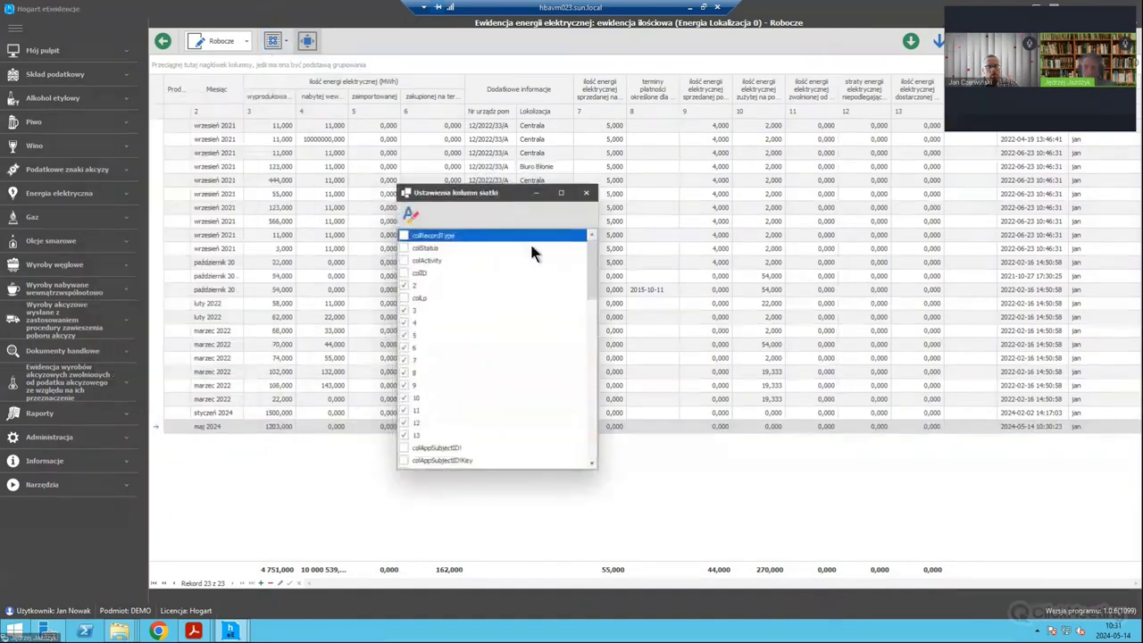
drag(592, 265, 592, 315)
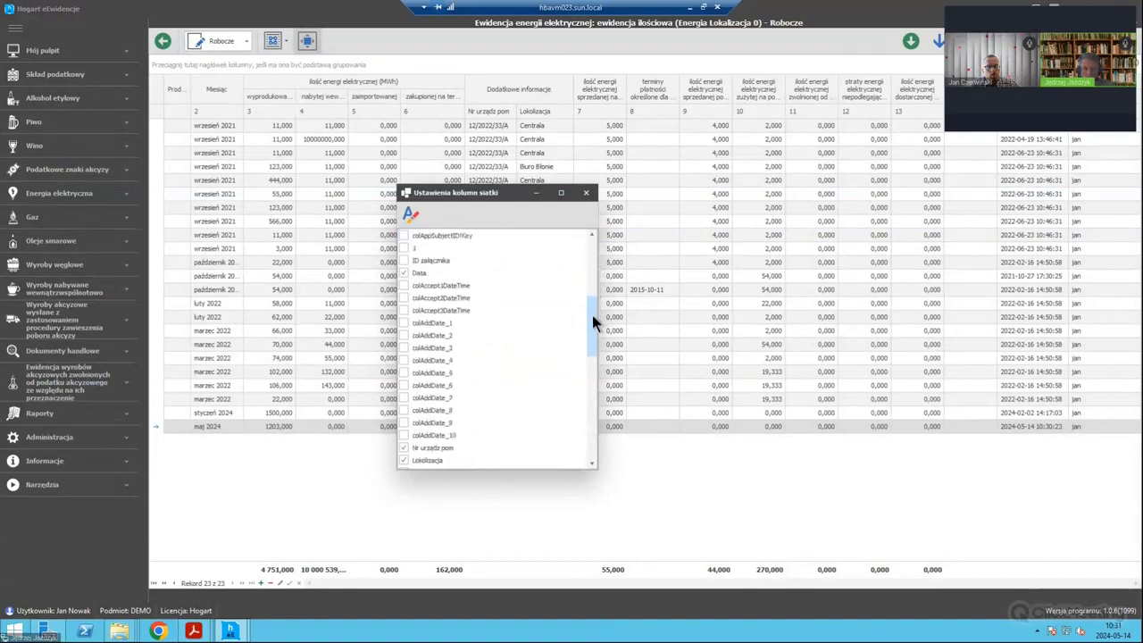
scroll(589, 259, down, 2)
drag(591, 319, 592, 359)
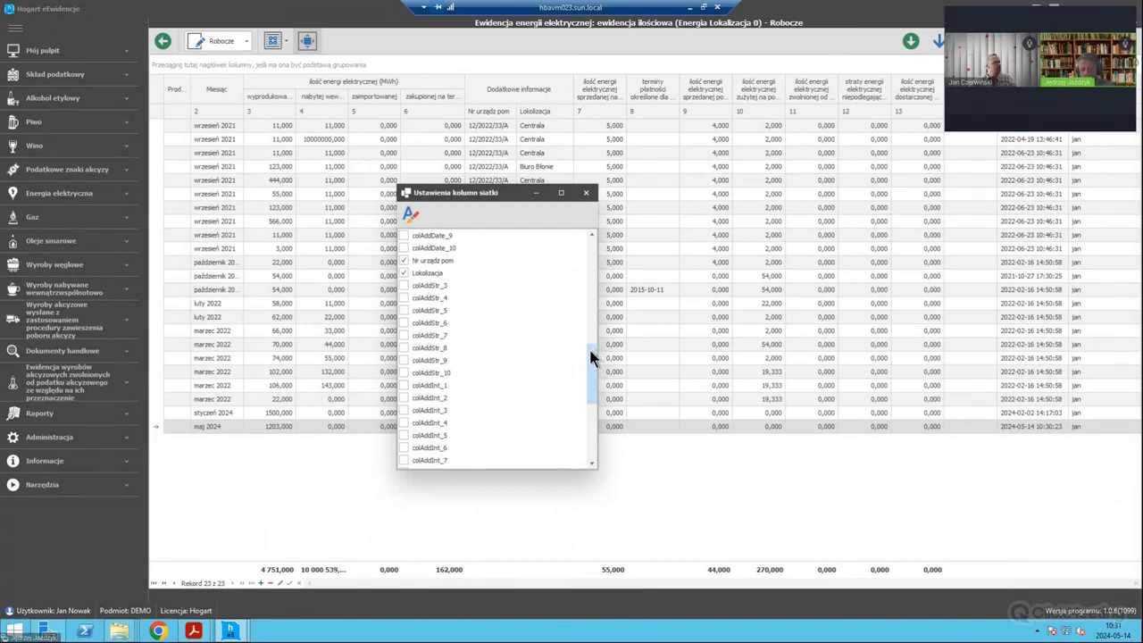
click(404, 286)
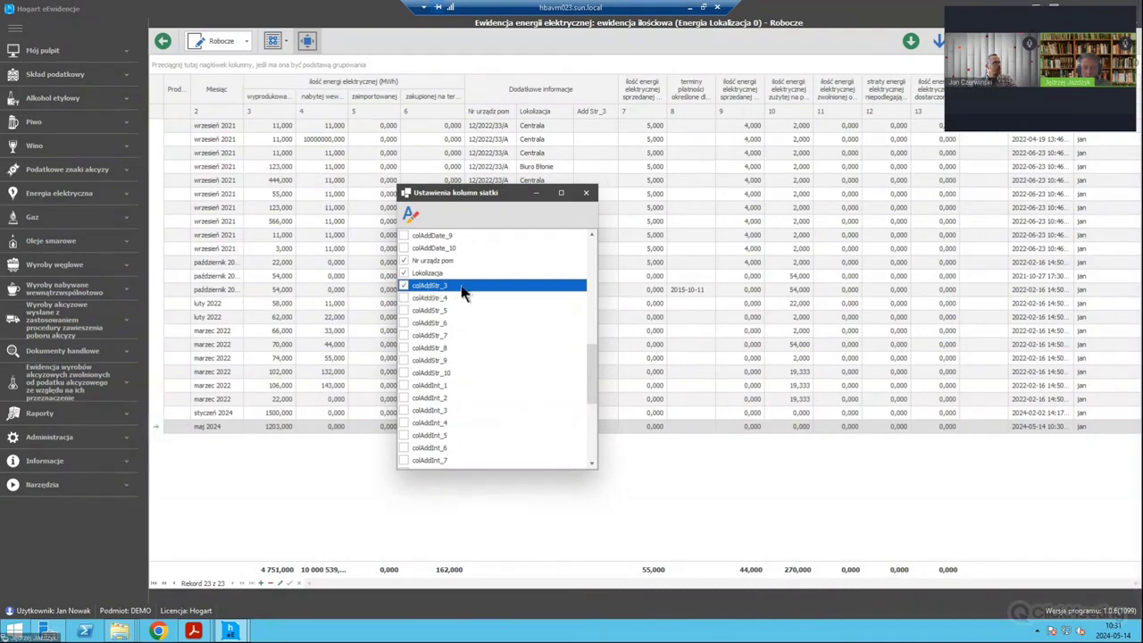
Step: Rename the colAddStr_3 column as "Weryfikacja działu quality" and close the column settings
click(409, 216)
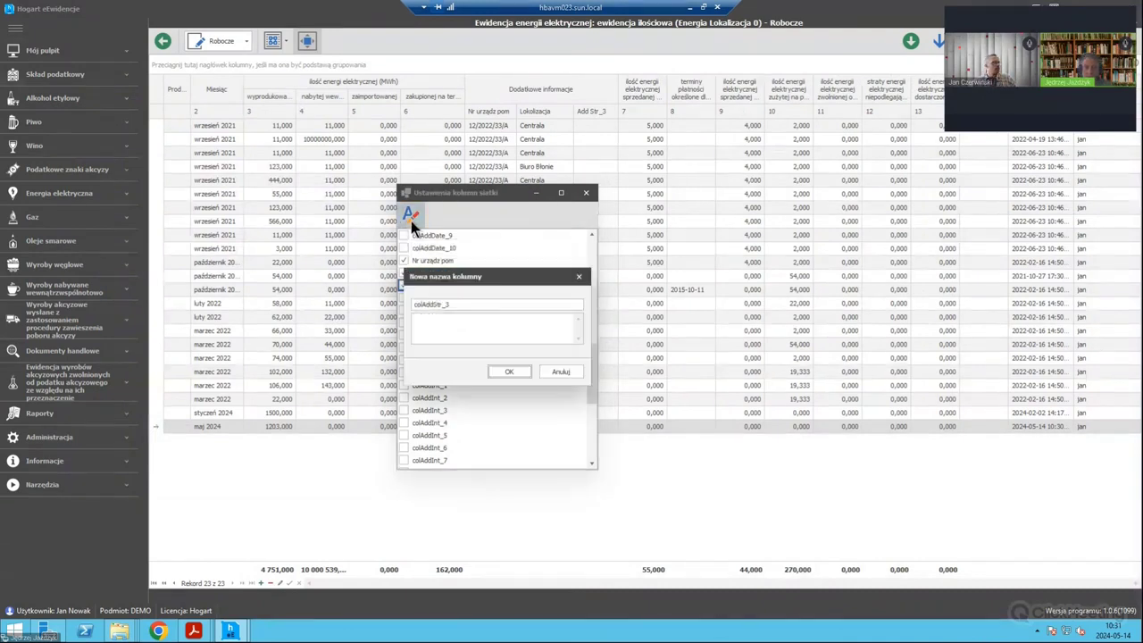
drag(449, 304, 398, 308)
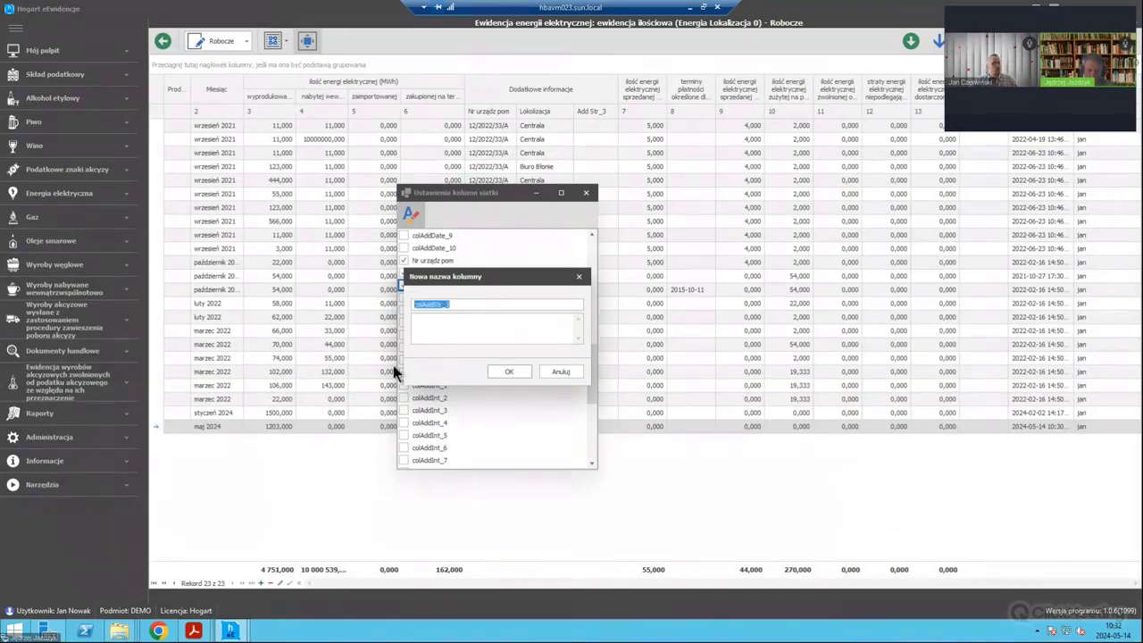
text(Weryfikacja dział)
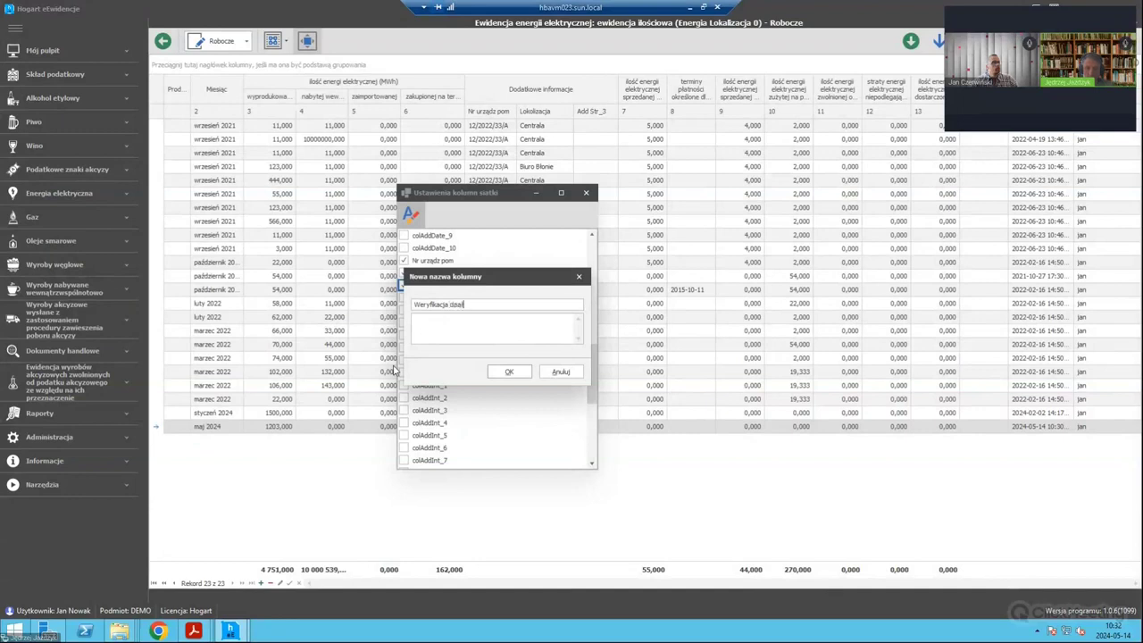
text(u guality)
click(505, 373)
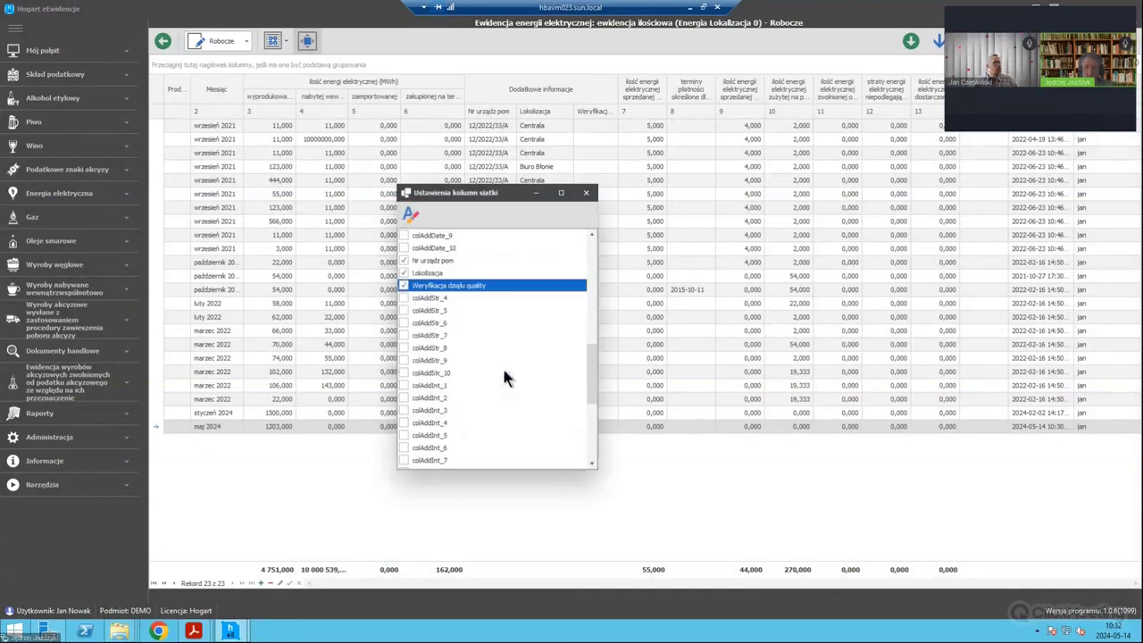
click(587, 194)
Step: Widen the quality verification column and enter the sample text "wewdw" in its first row
drag(618, 108, 659, 108)
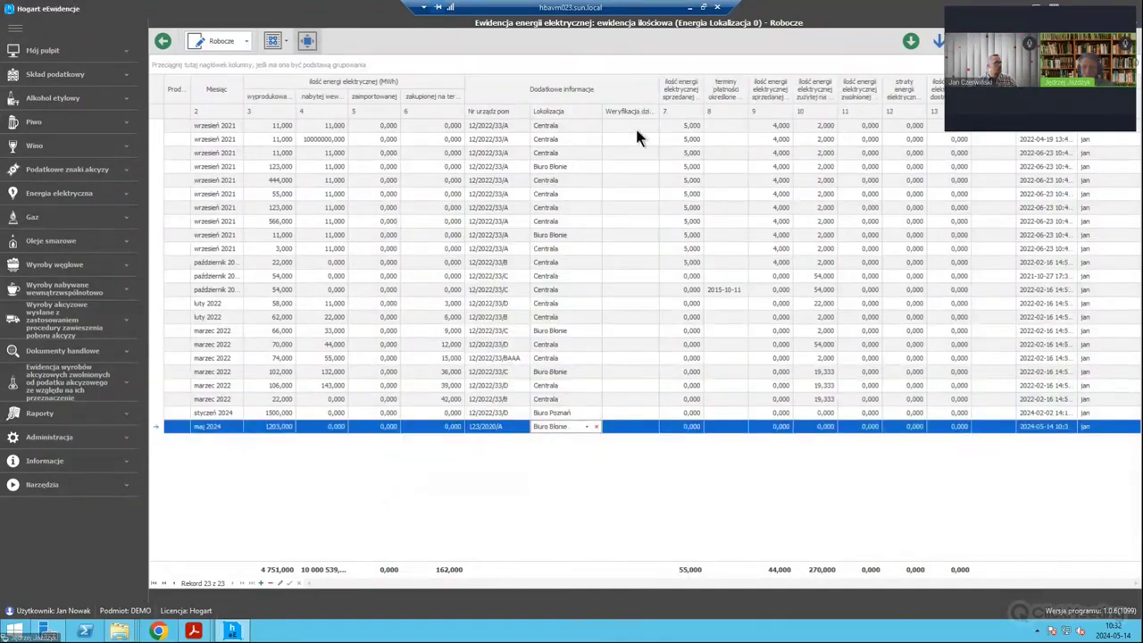
click(635, 126)
text(wewdw)
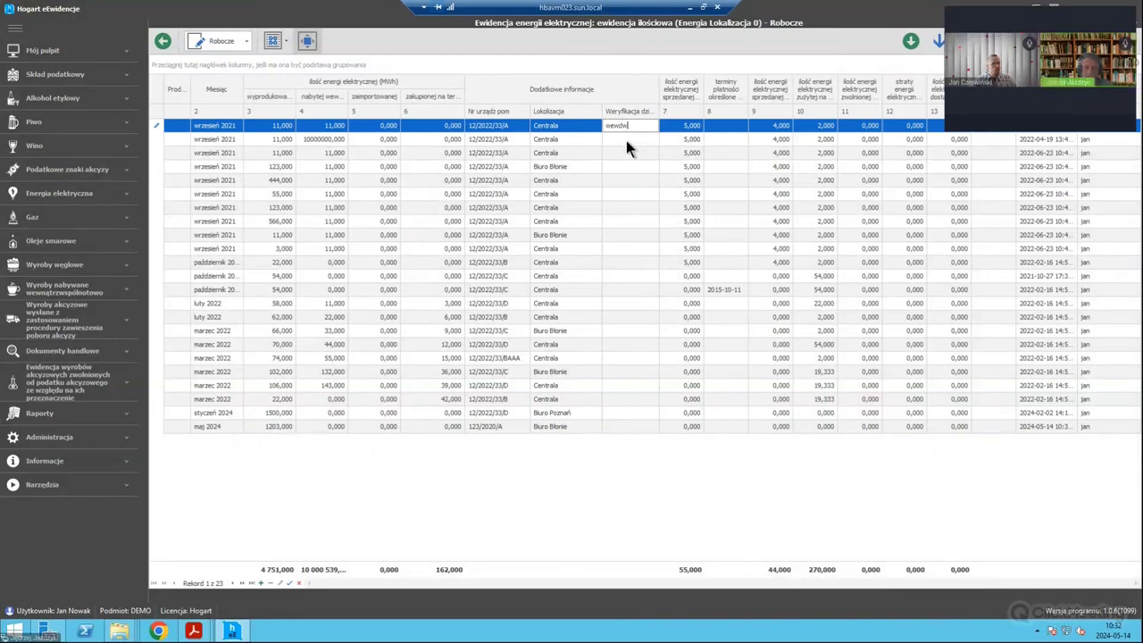
click(626, 140)
Step: Enable the additional date column colAddDate_1 in the grid's column settings
click(284, 38)
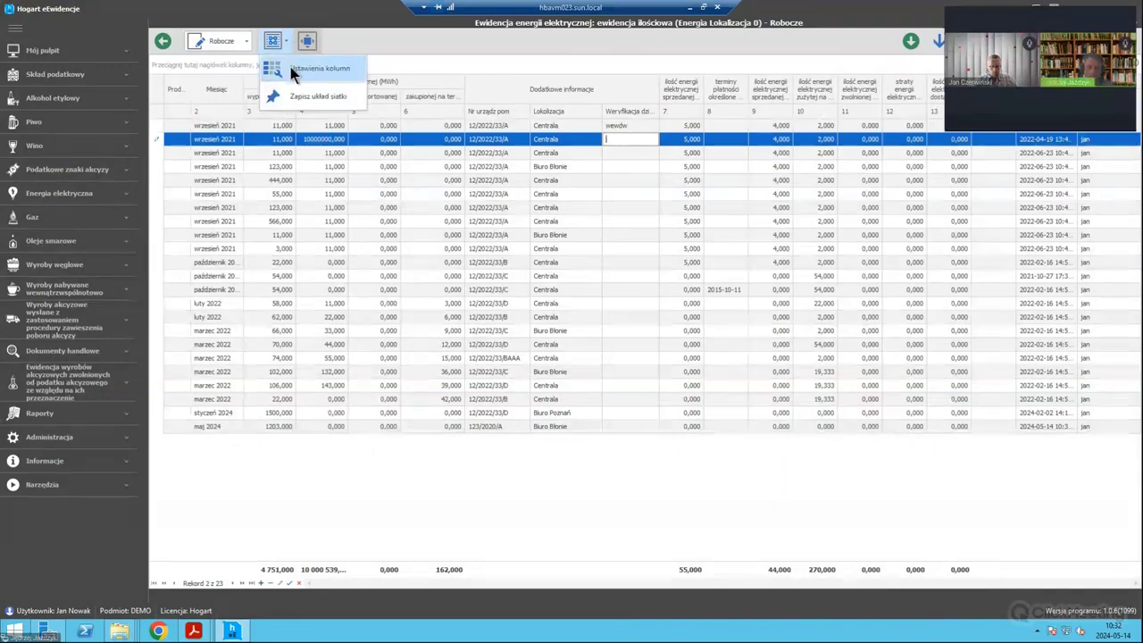
click(295, 68)
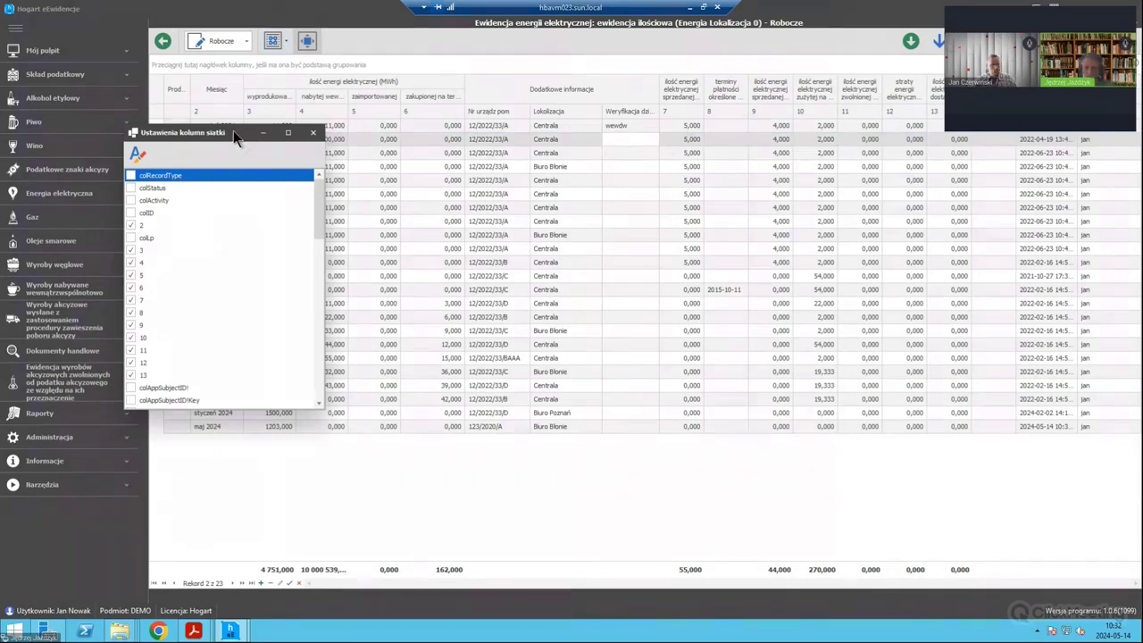
drag(233, 130, 629, 211)
drag(711, 277, 720, 387)
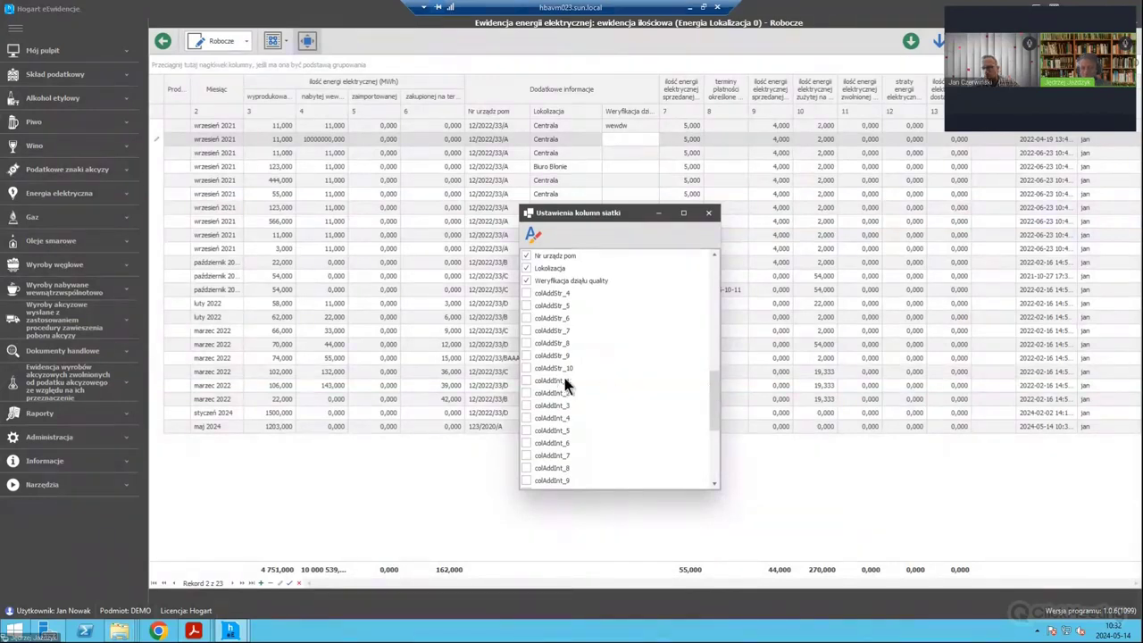
drag(712, 394, 710, 374)
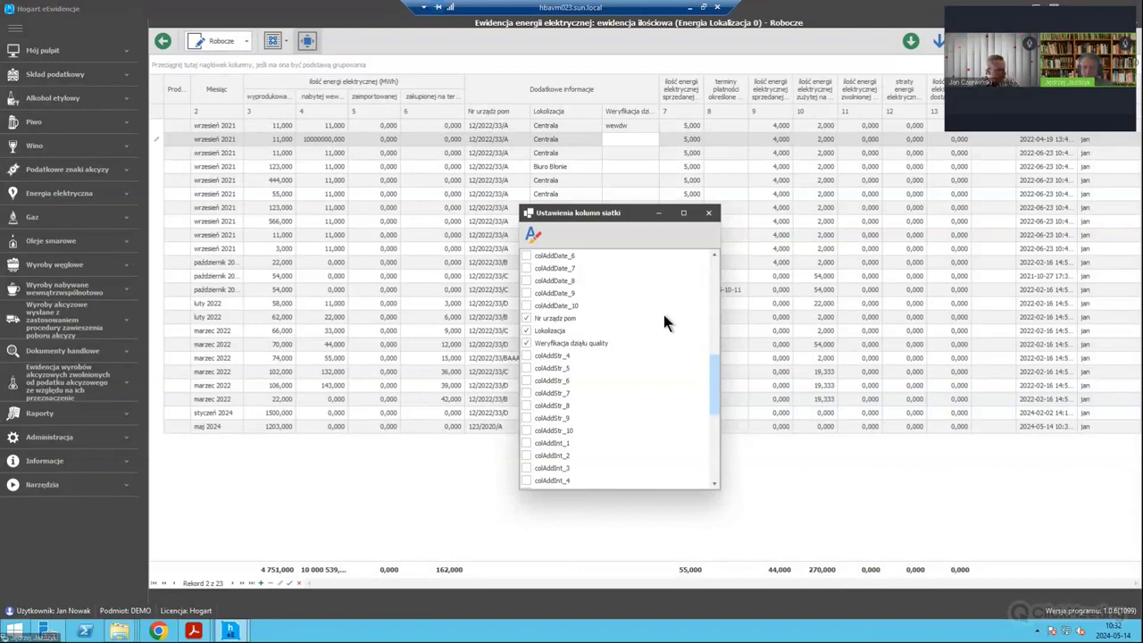
drag(712, 371, 711, 351)
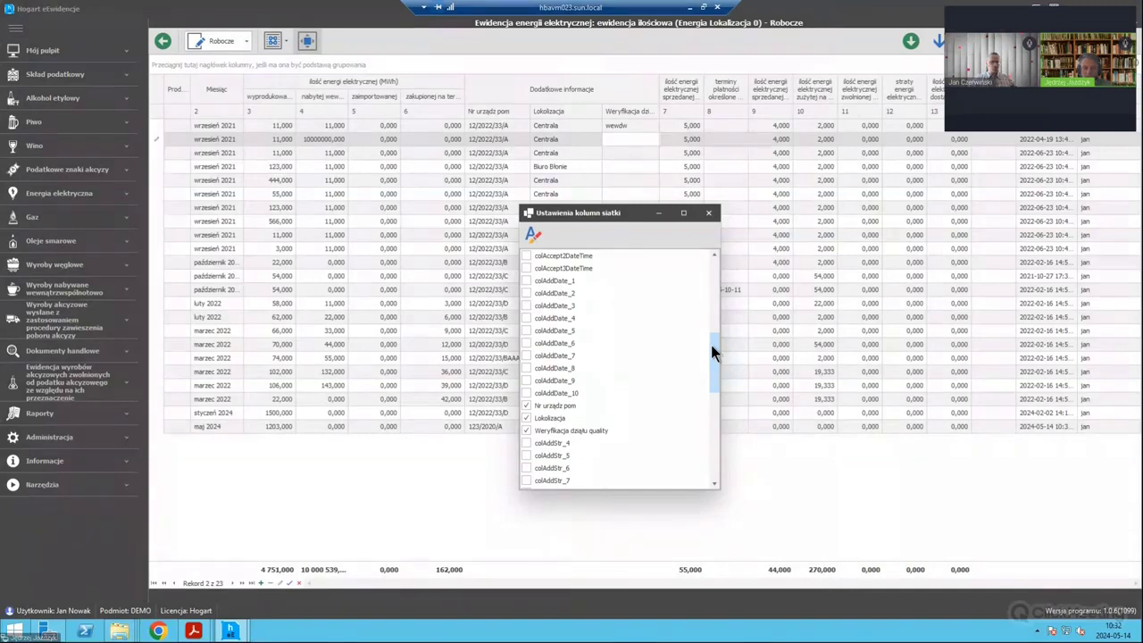
click(540, 280)
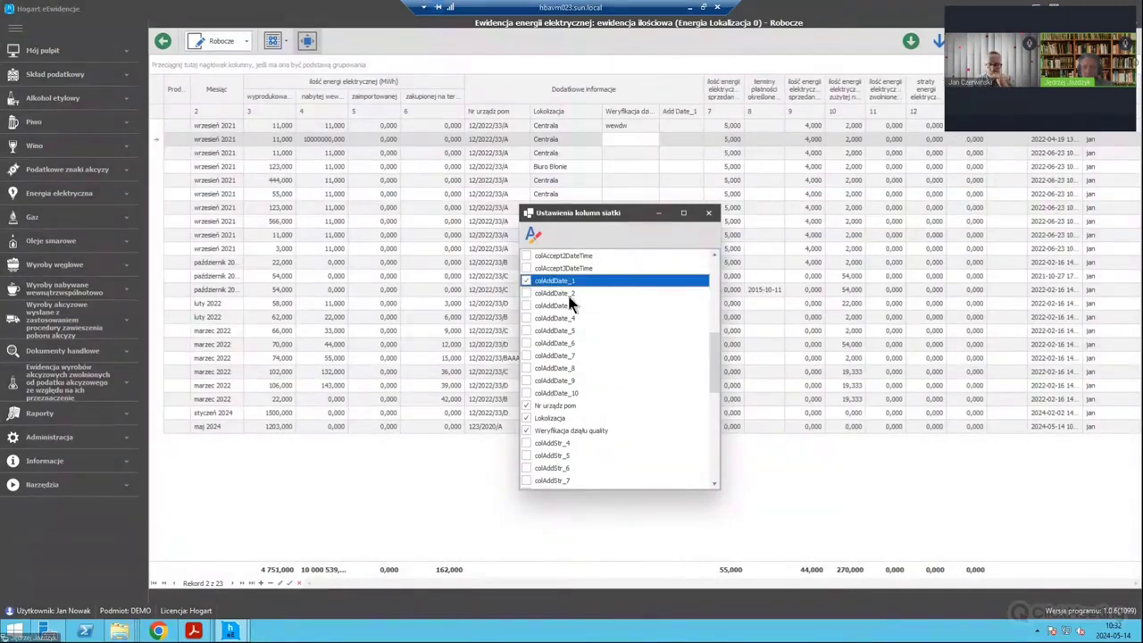
Step: Rename the colAddDate_1 column as "Data weryfikacji"
click(530, 236)
double_click(615, 323)
text(Data weryf)
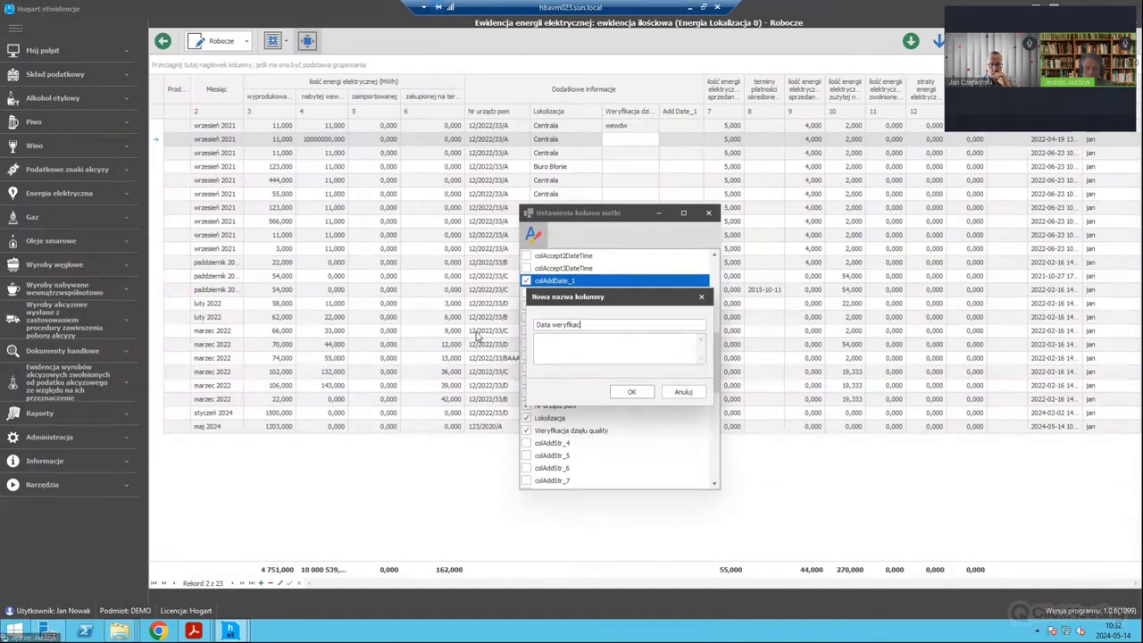
text(ikac)
key(Return)
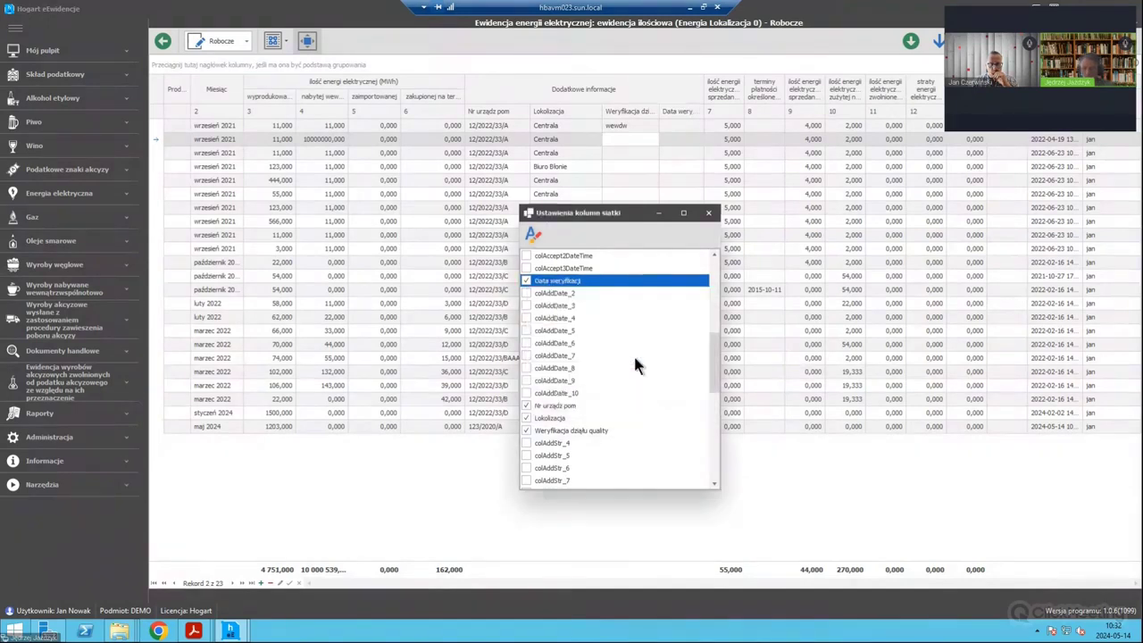
Step: Close the column settings, widen the Data weryfikacji column and set its date in the first row to 2024-05-14
click(708, 213)
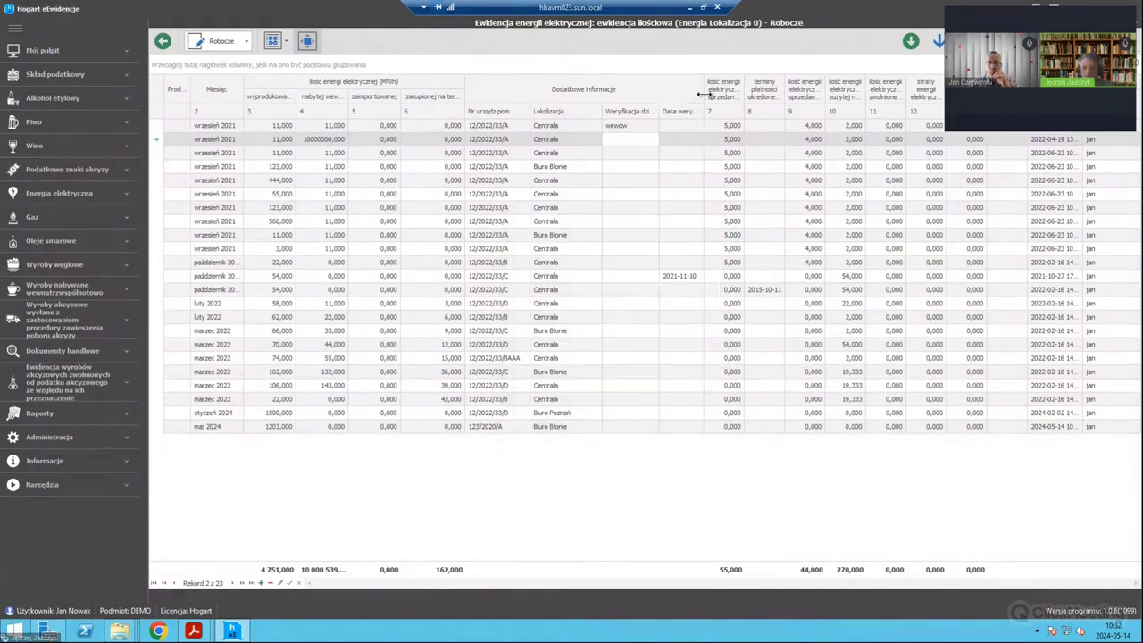
click(714, 139)
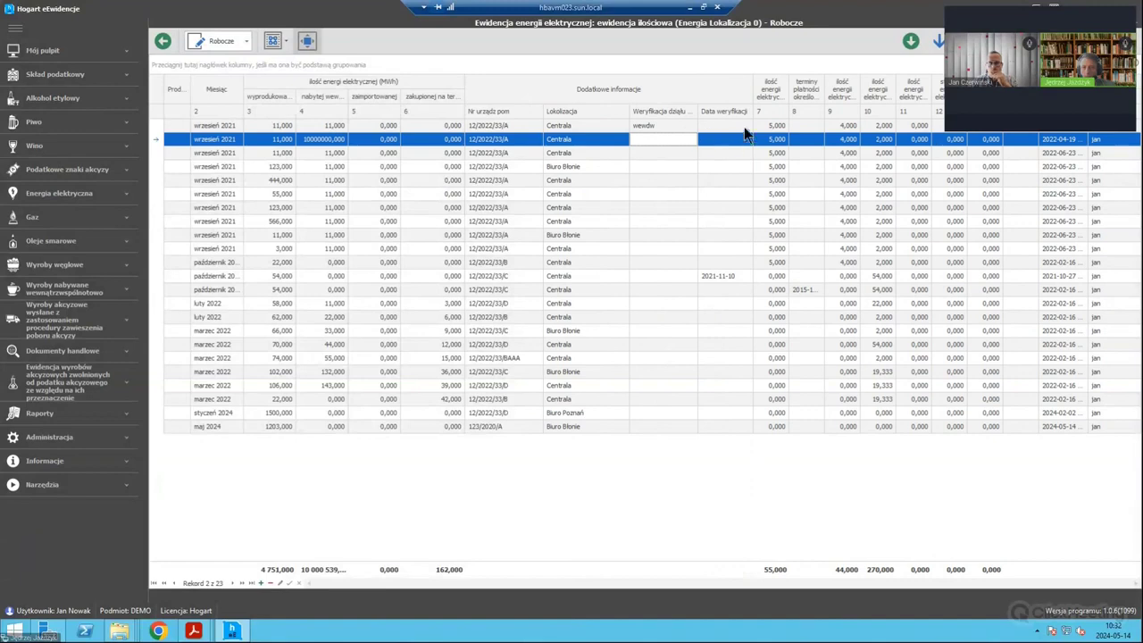
click(744, 127)
click(747, 127)
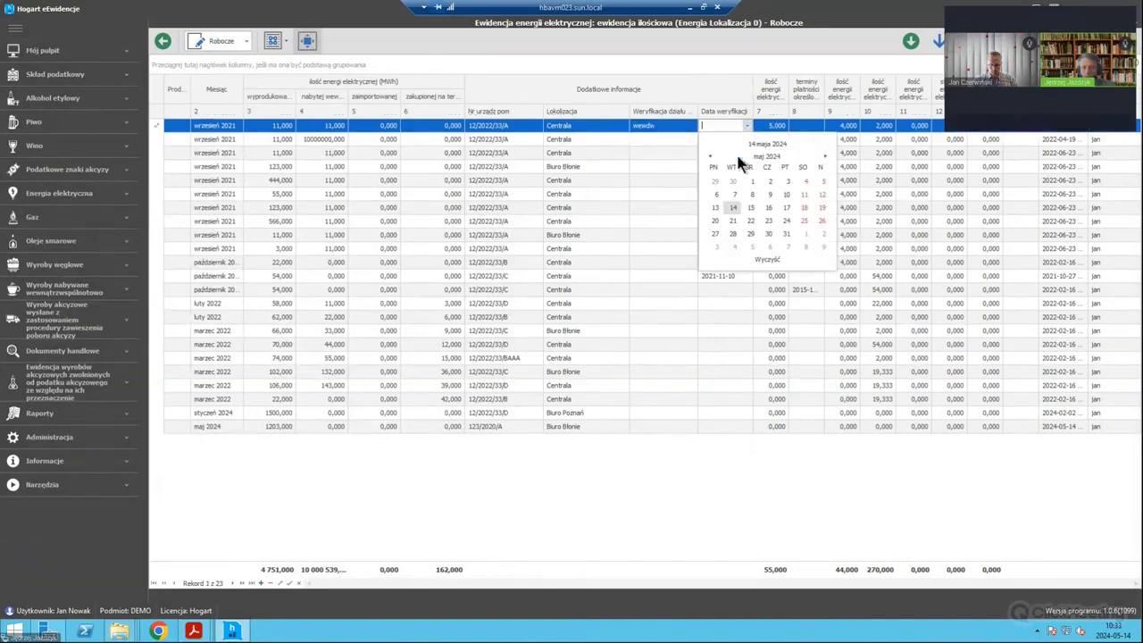
click(734, 208)
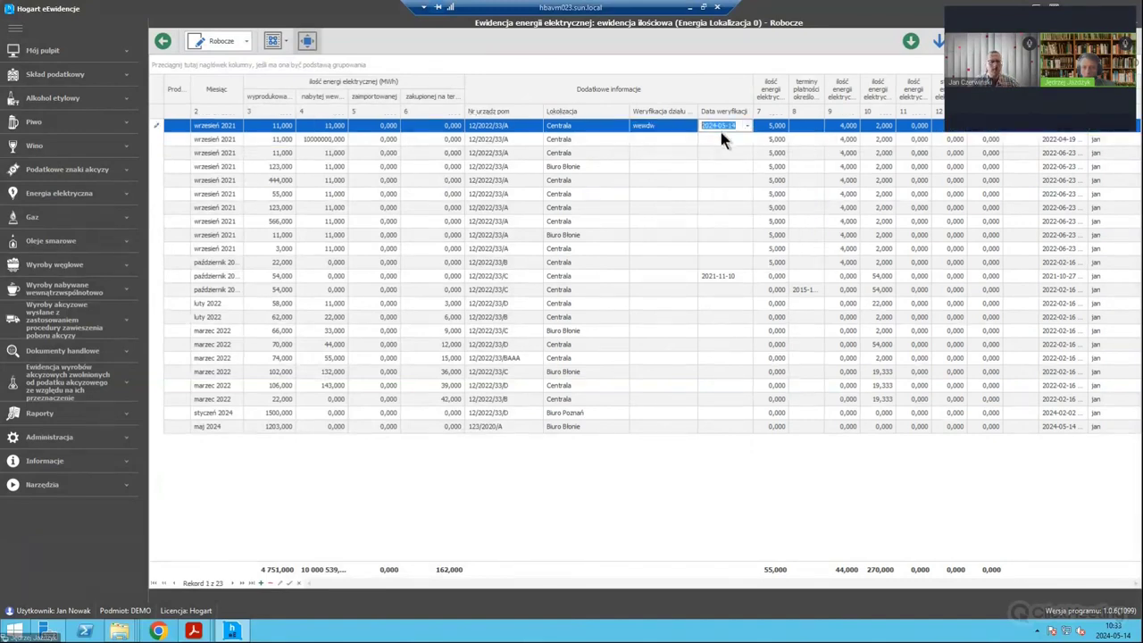
click(722, 138)
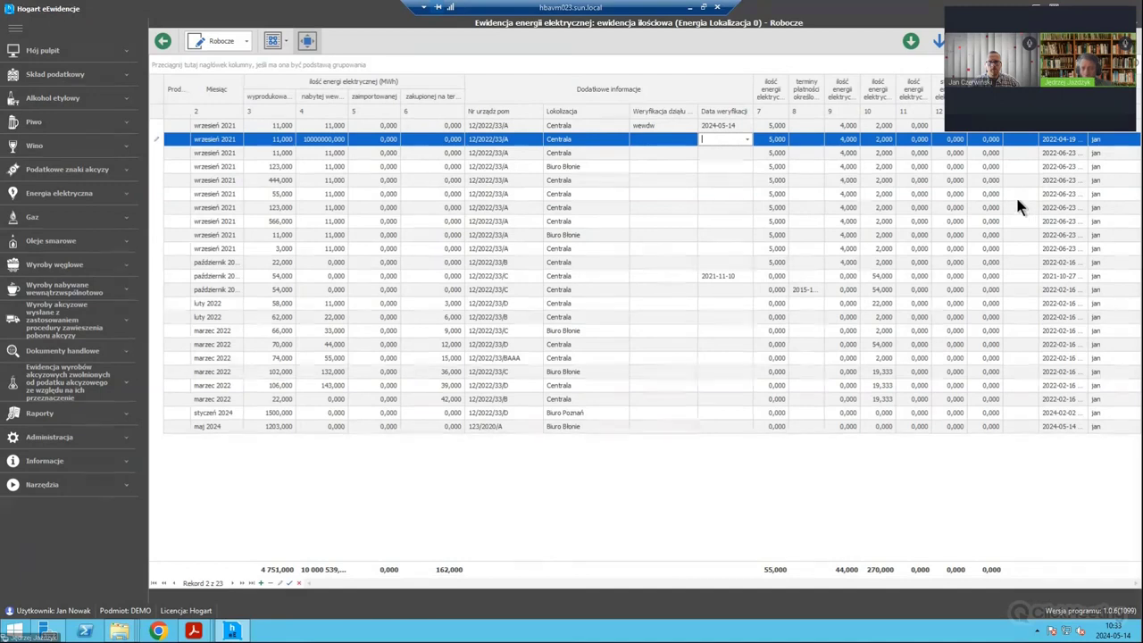
Step: Attach the file Deklaracja CUK-1.pdf from the desktop to the first ledger entry
click(848, 126)
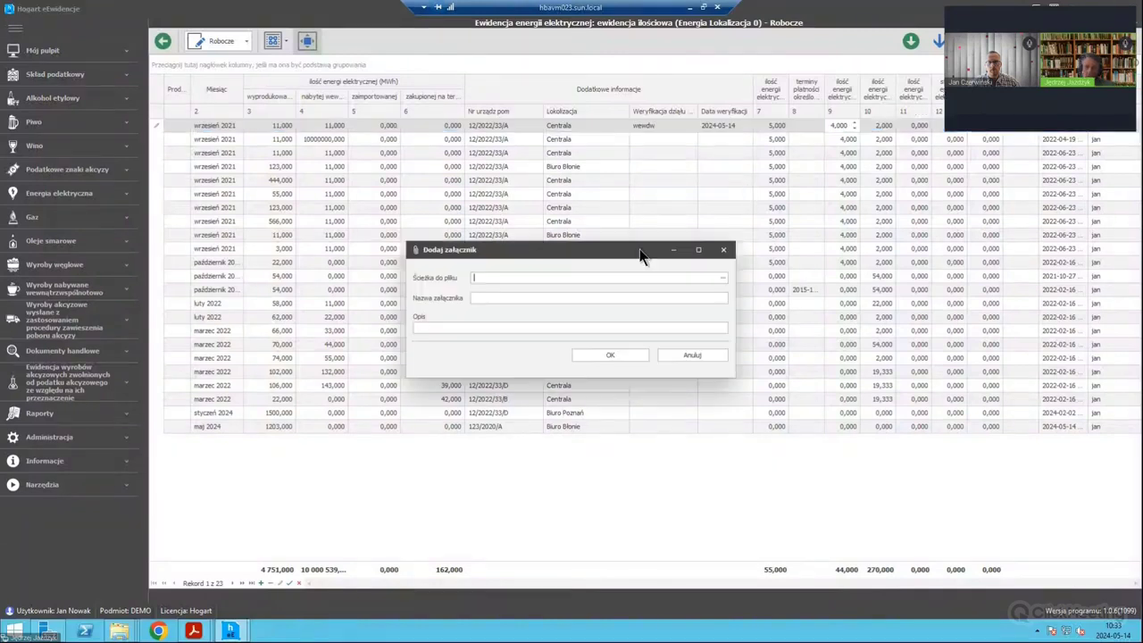
click(722, 278)
click(544, 275)
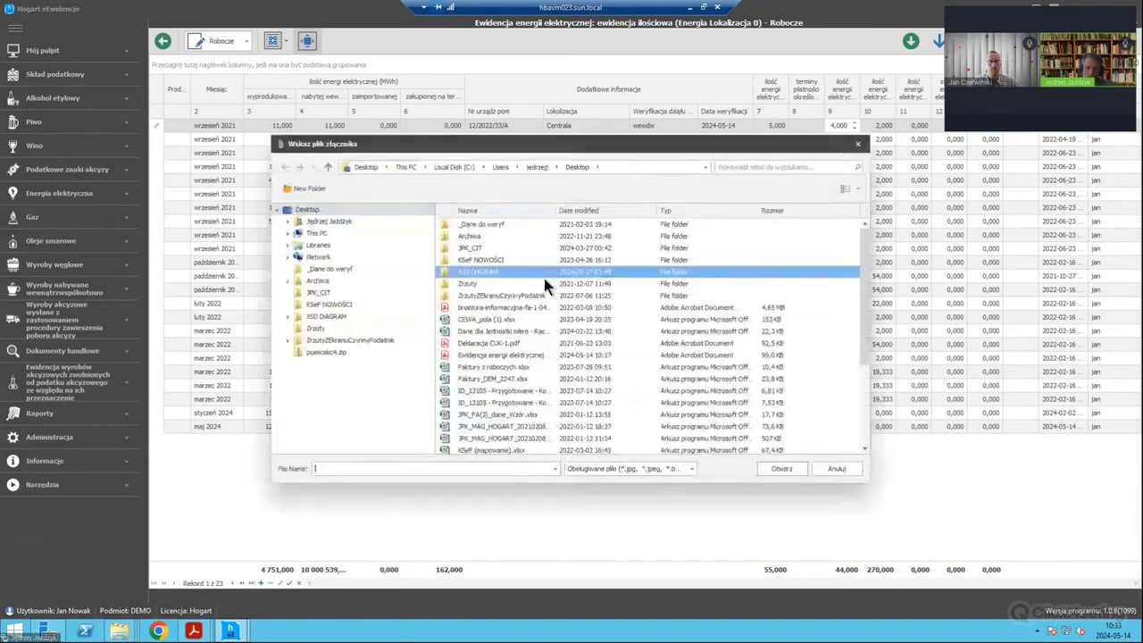
click(515, 322)
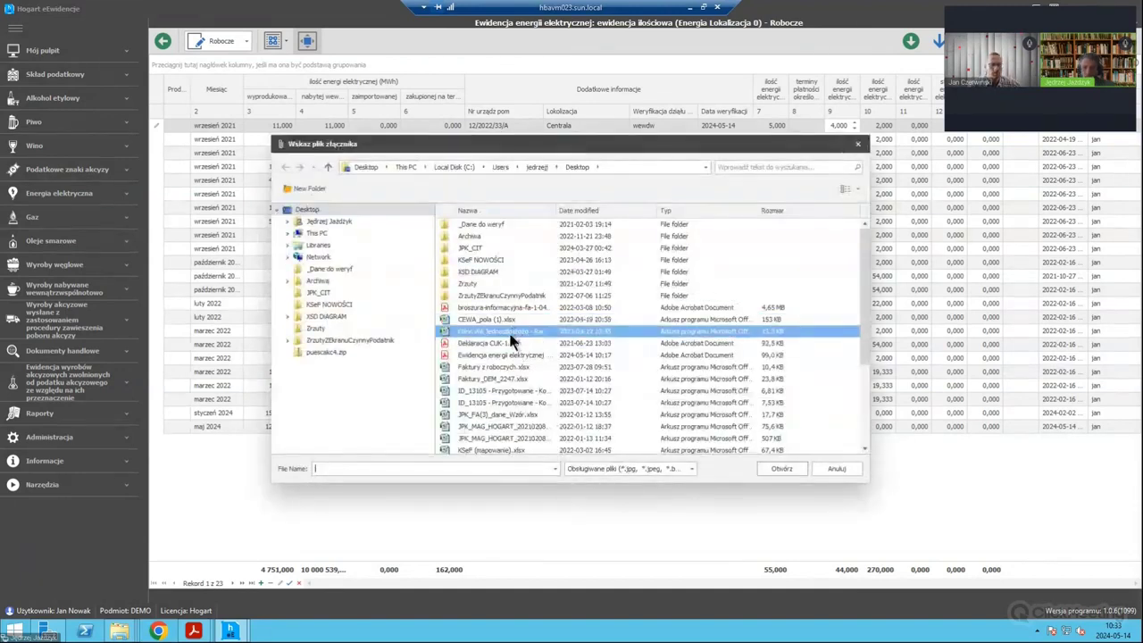
click(509, 342)
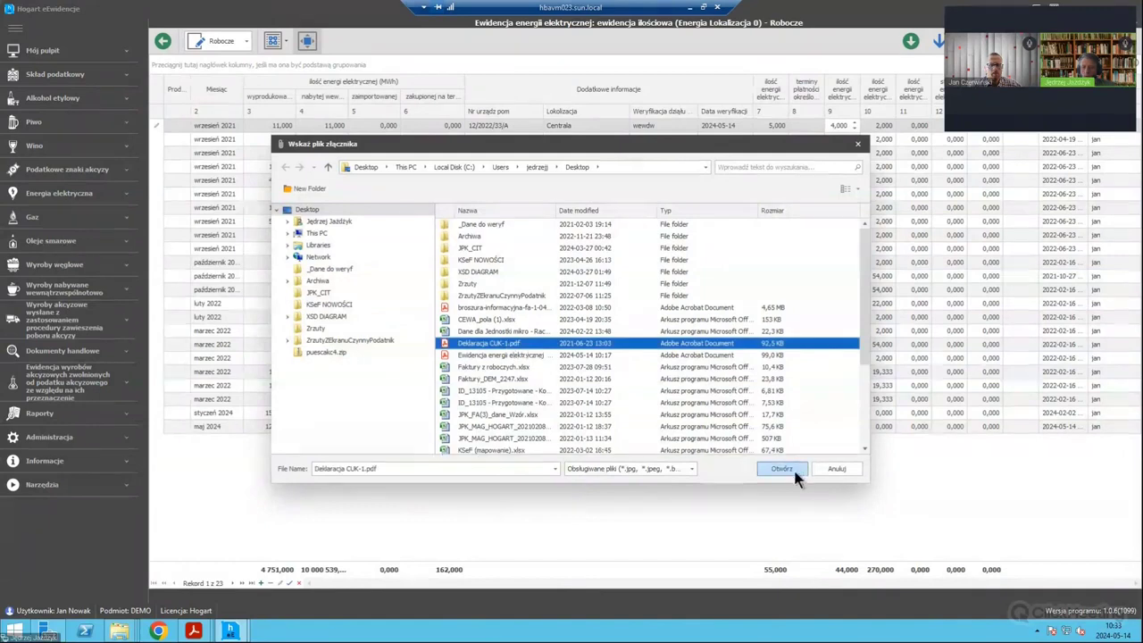
click(790, 468)
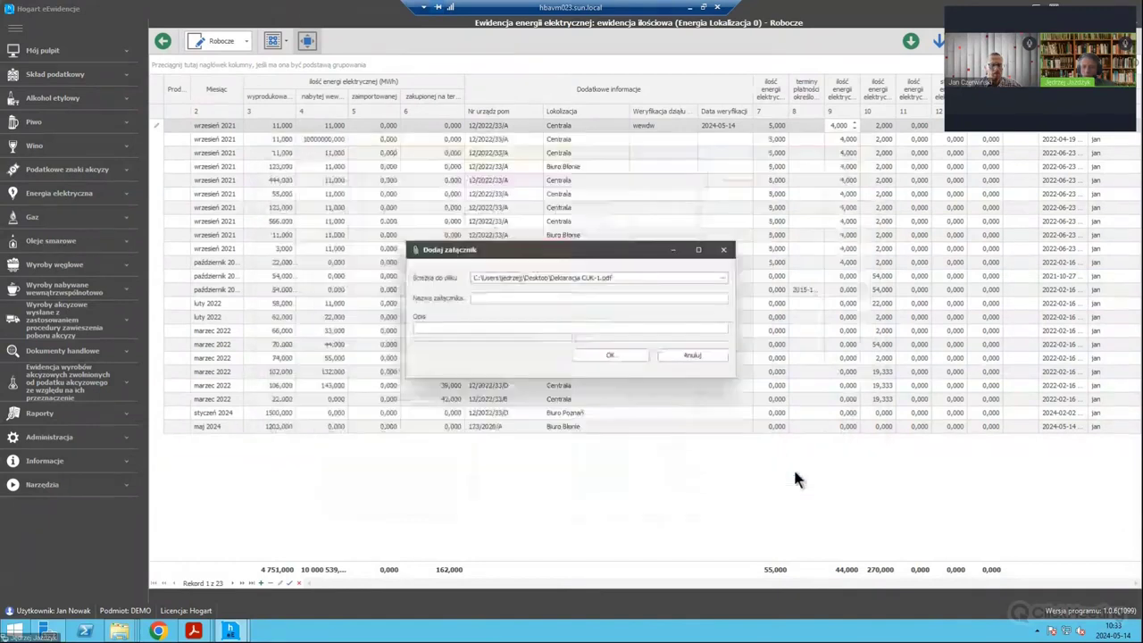
click(616, 357)
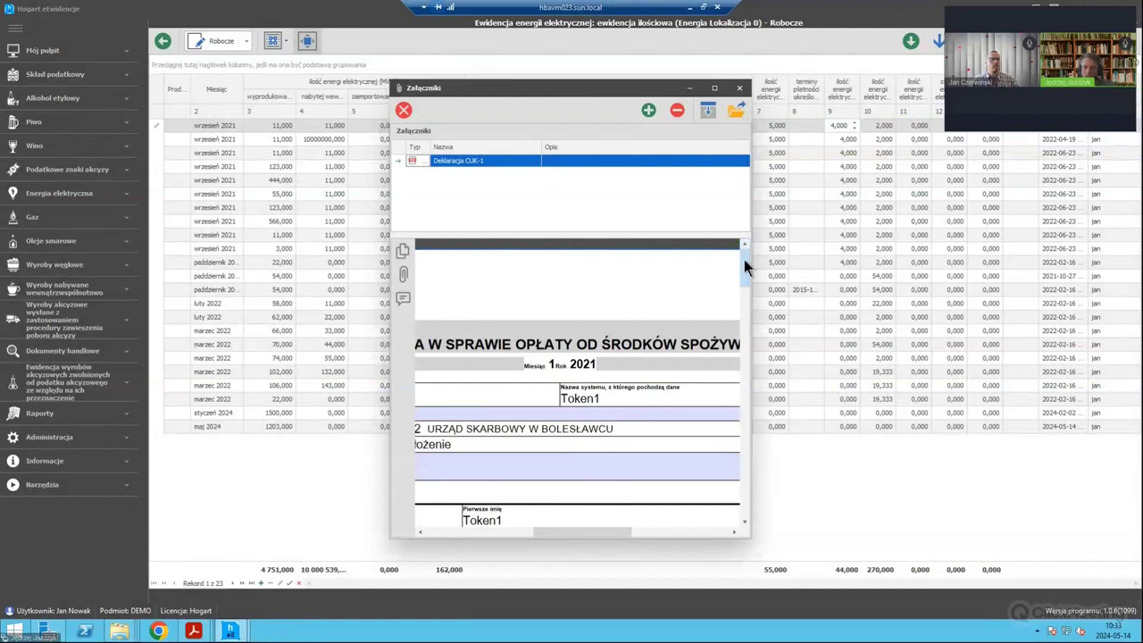
Step: Examine the attached Deklaracja CUK-1 document in the enlarged attachments window and close it
drag(743, 268, 745, 333)
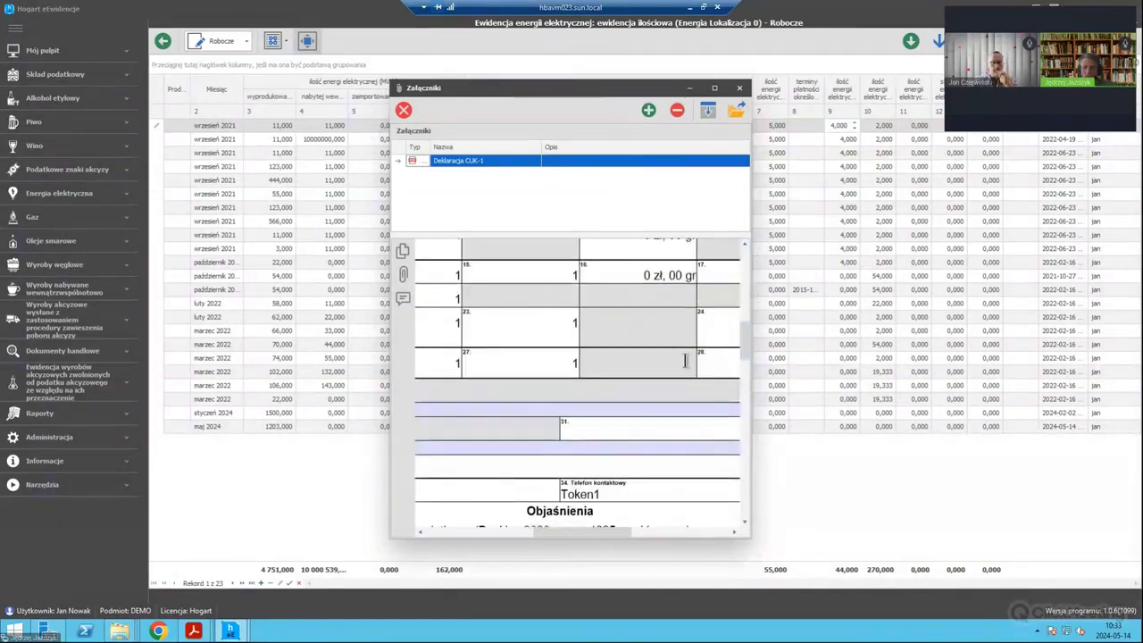
click(712, 86)
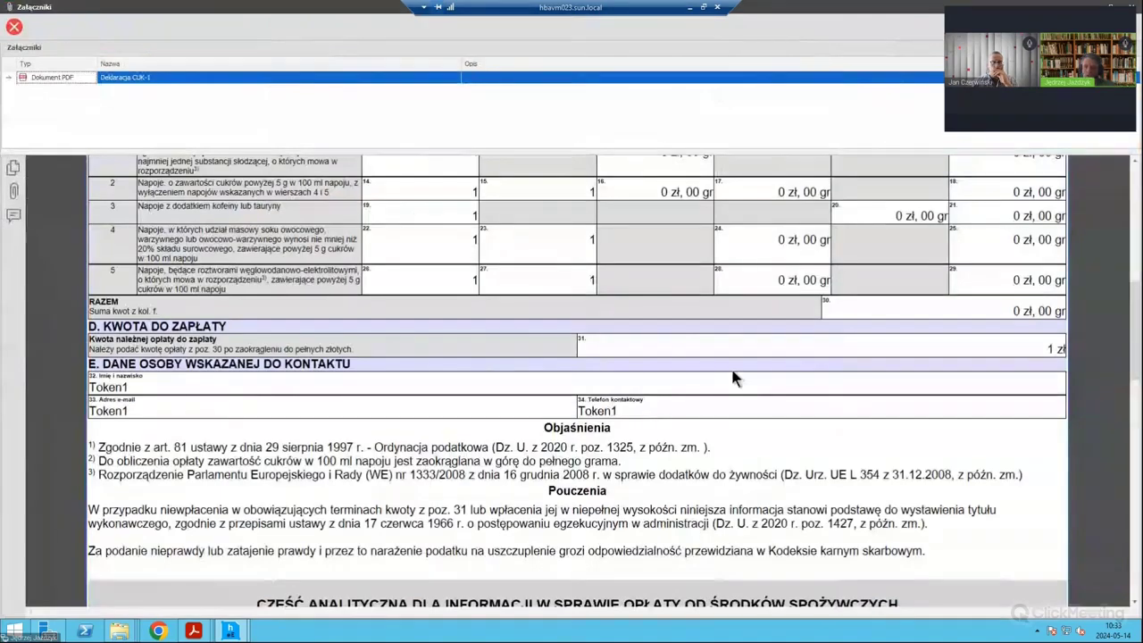
drag(1130, 345, 1130, 210)
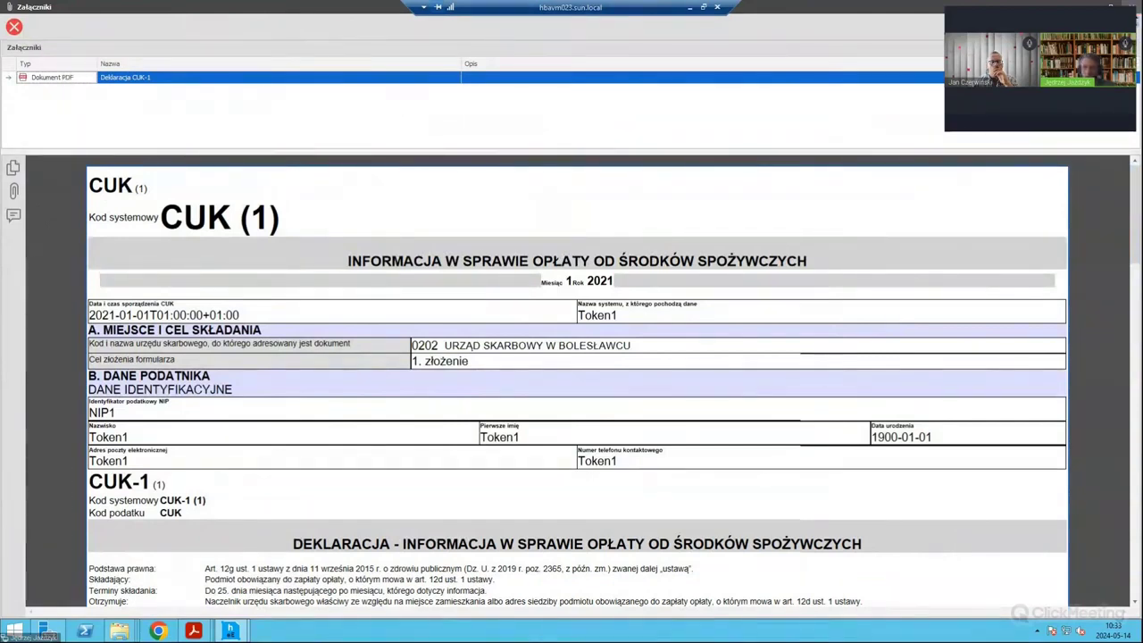
key(Escape)
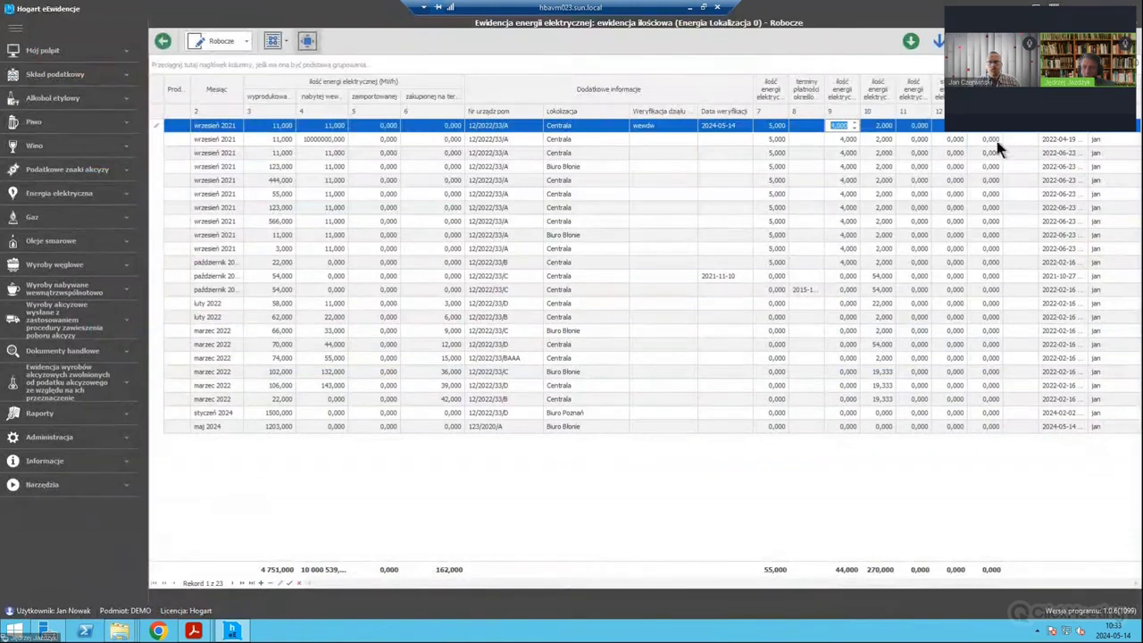
Step: Save the first ledger entry and reopen its attachments to check the Deklaracja CUK-1 document
click(1013, 143)
key(Up)
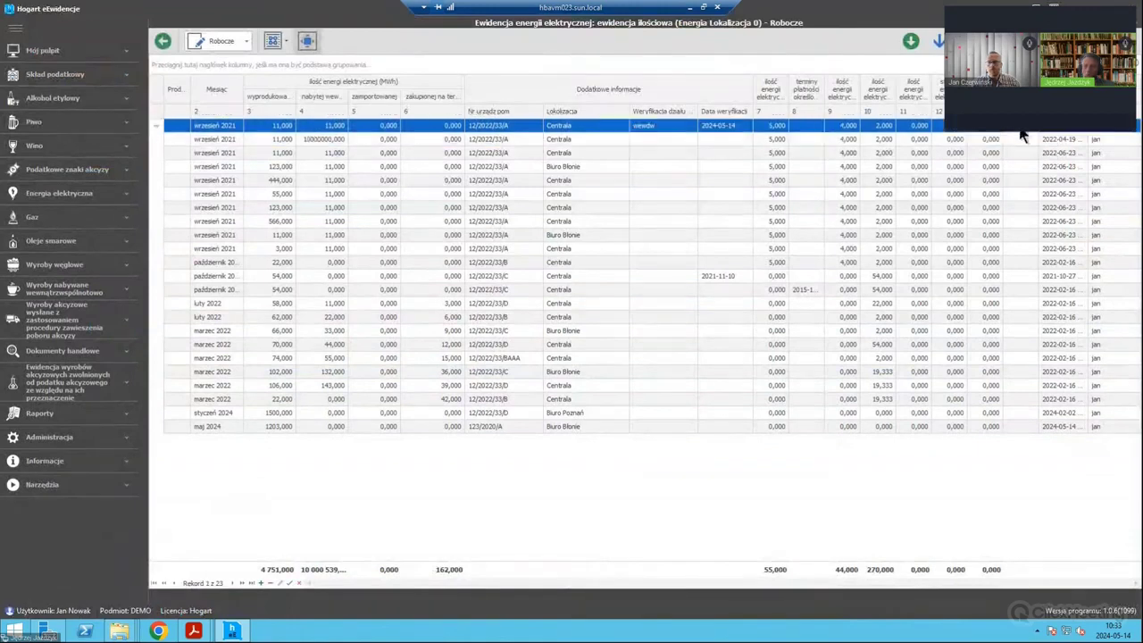
key(Return)
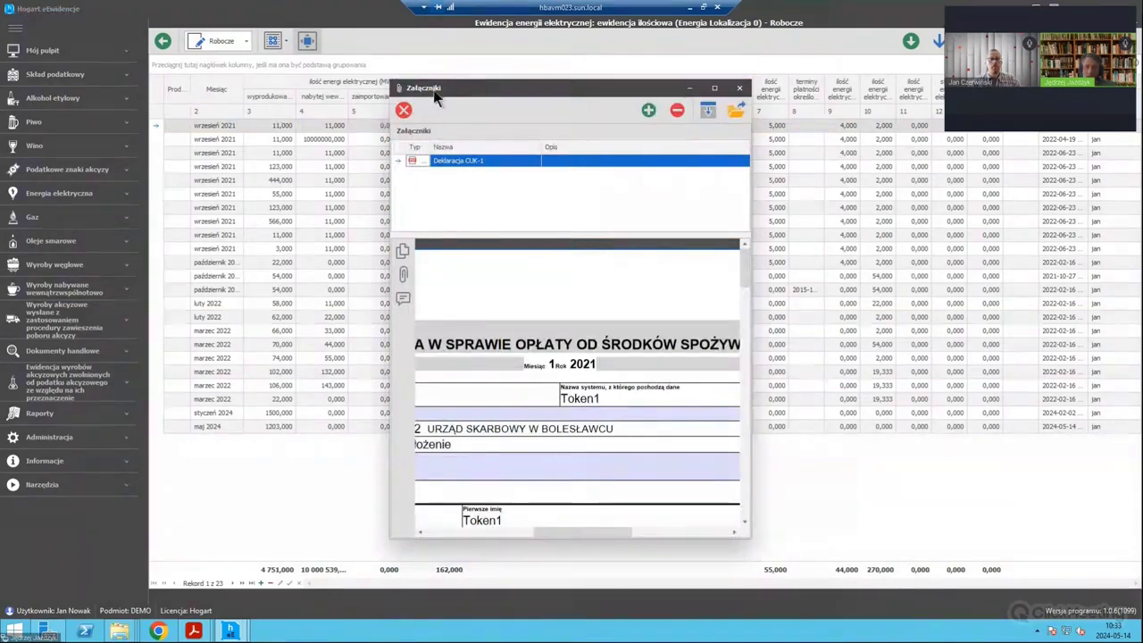
click(741, 90)
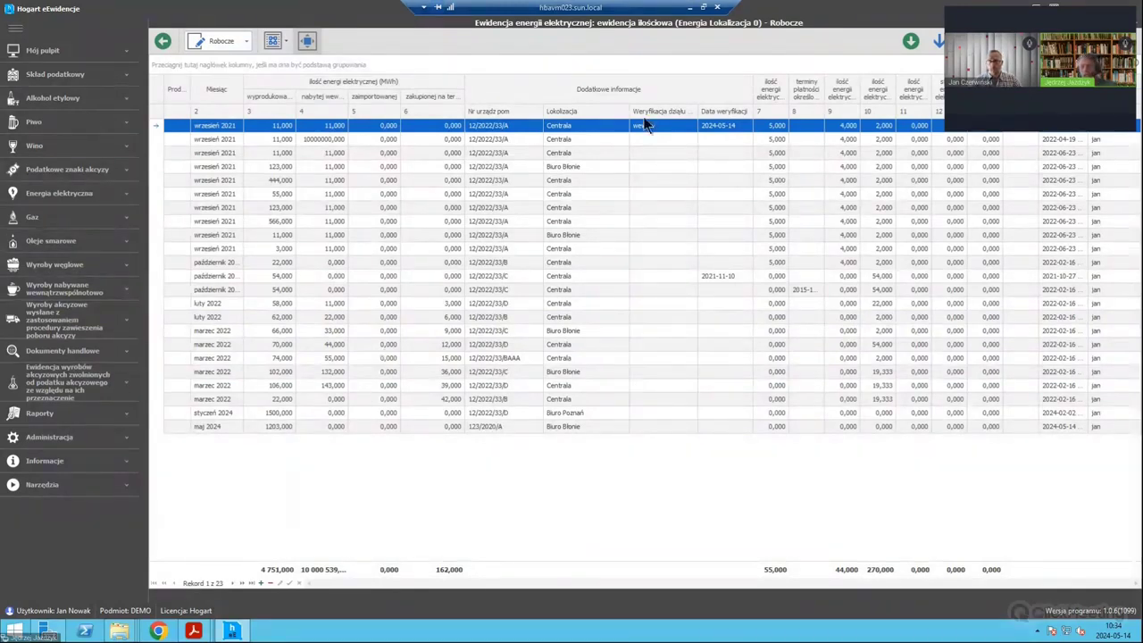
Step: Minimise the remote desktop session and end the screen sharing in ClickMeeting
click(689, 8)
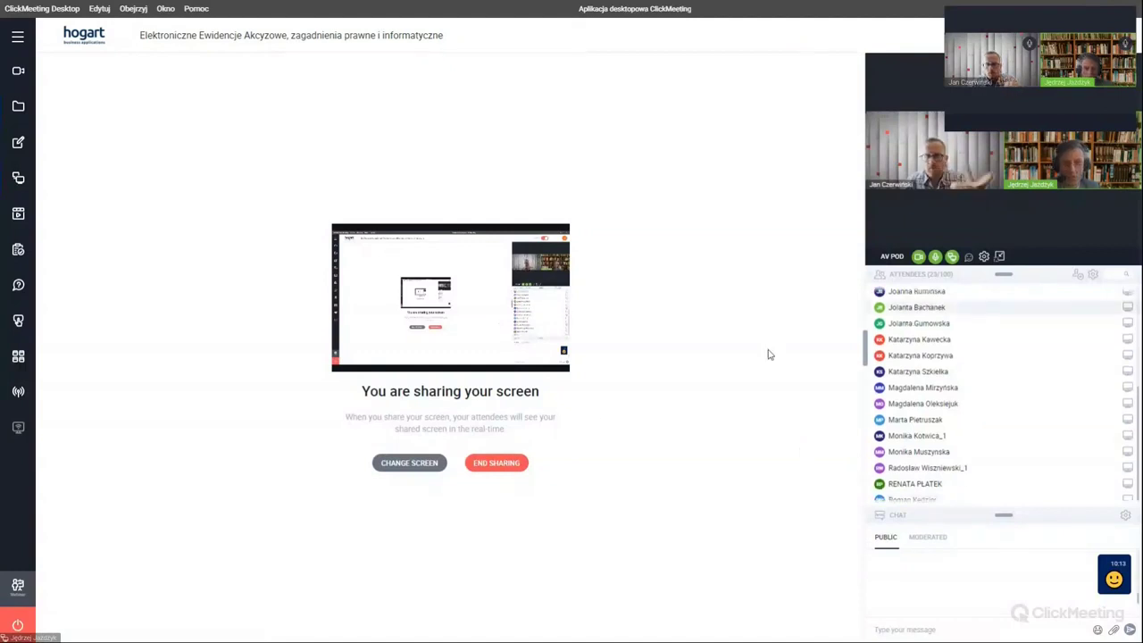
click(496, 462)
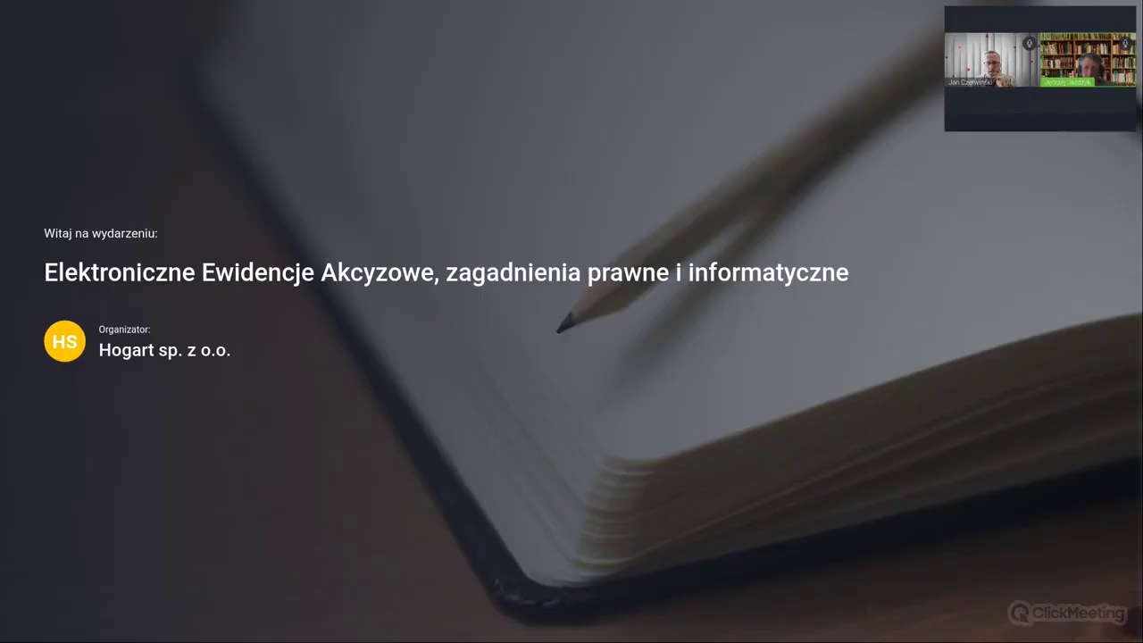
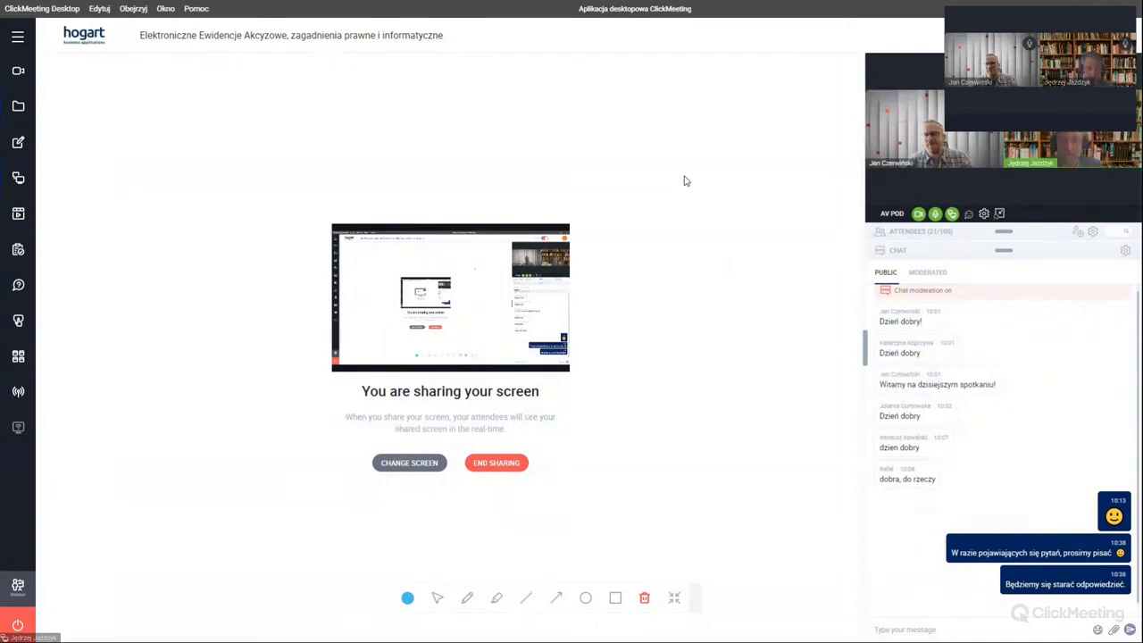
Step: Switch to the excise ledger presentation in PowerPoint and start its slide show from the current slide
key(alt+Tab)
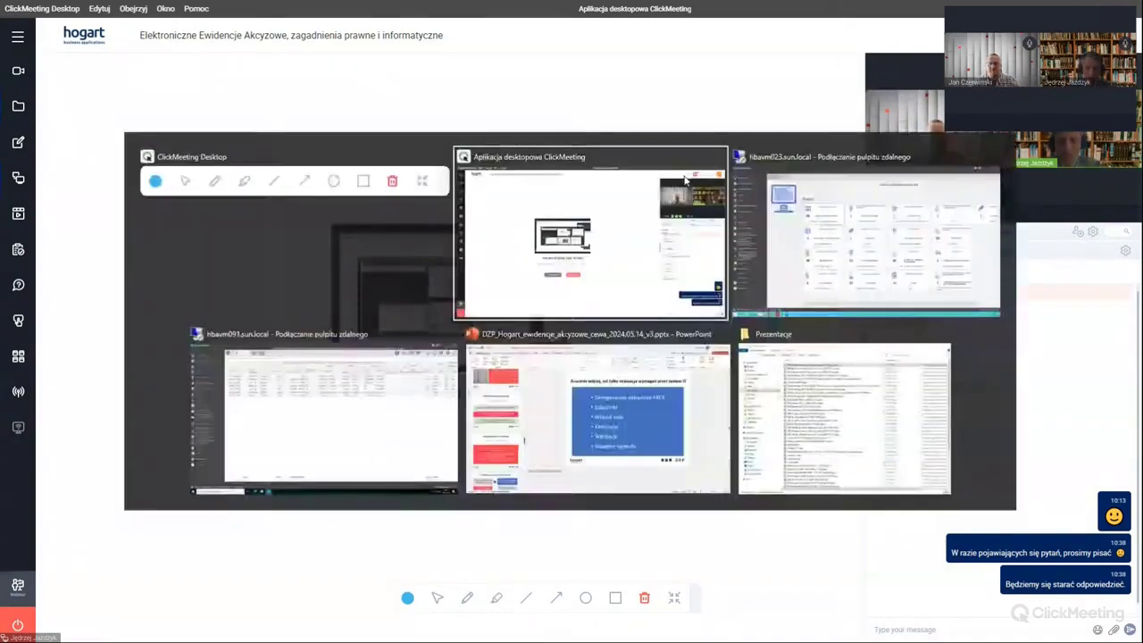
key(alt+Tab)
key(alt+Tab)
key(alt+Tab)
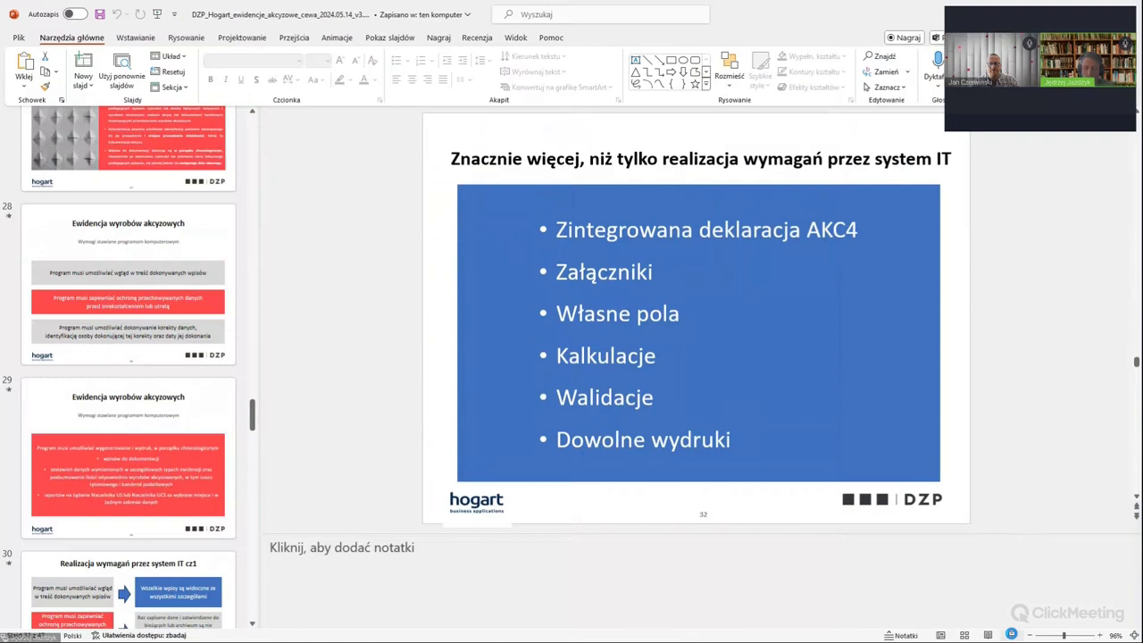
click(1012, 635)
Step: Page back to slide 28 and forward to slide 30, "Realizacja wymagań przez system IT cz1", revealing its first answer
key(Left)
key(Left)
key(Left)
key(Left)
key(Left)
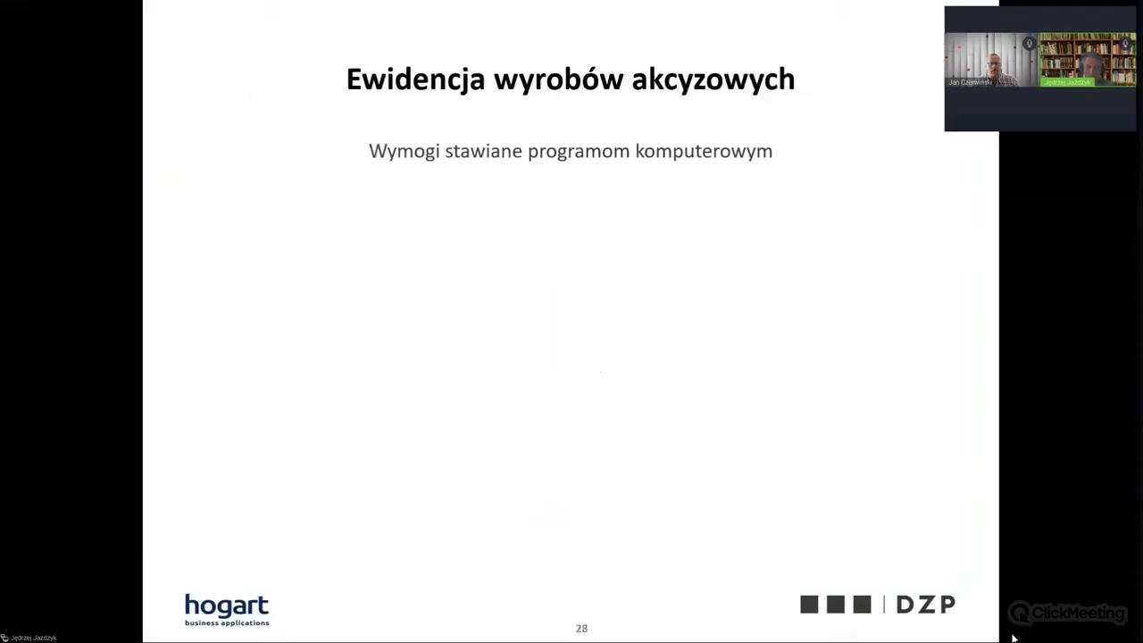
key(Right)
key(Right)
key(Right)
key(Right)
key(Right)
key(Right)
key(Right)
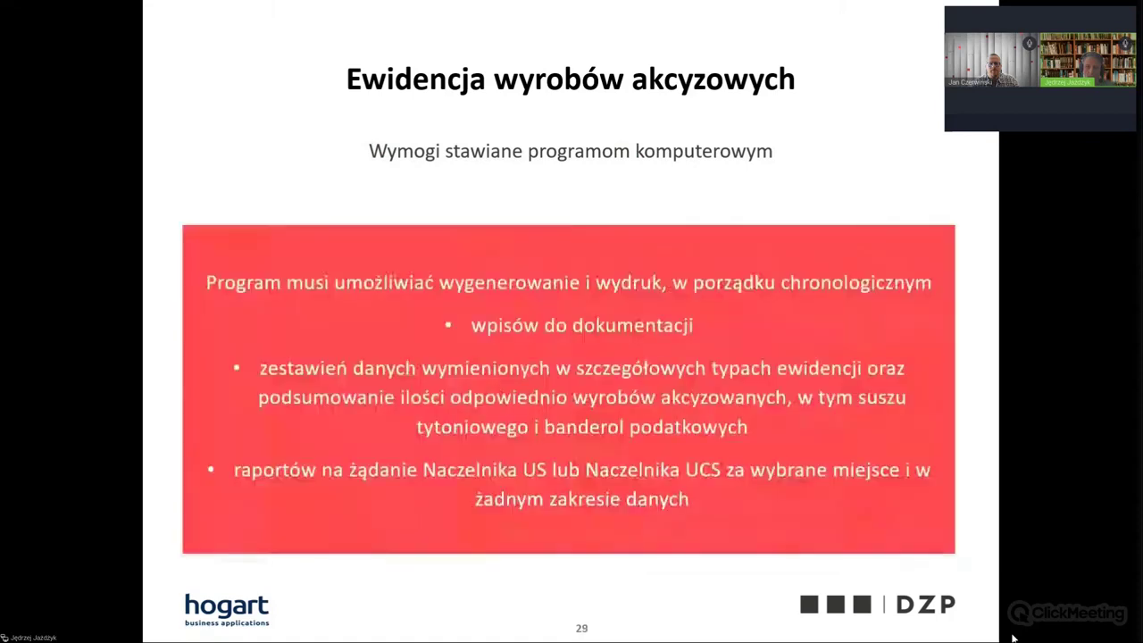
key(Right)
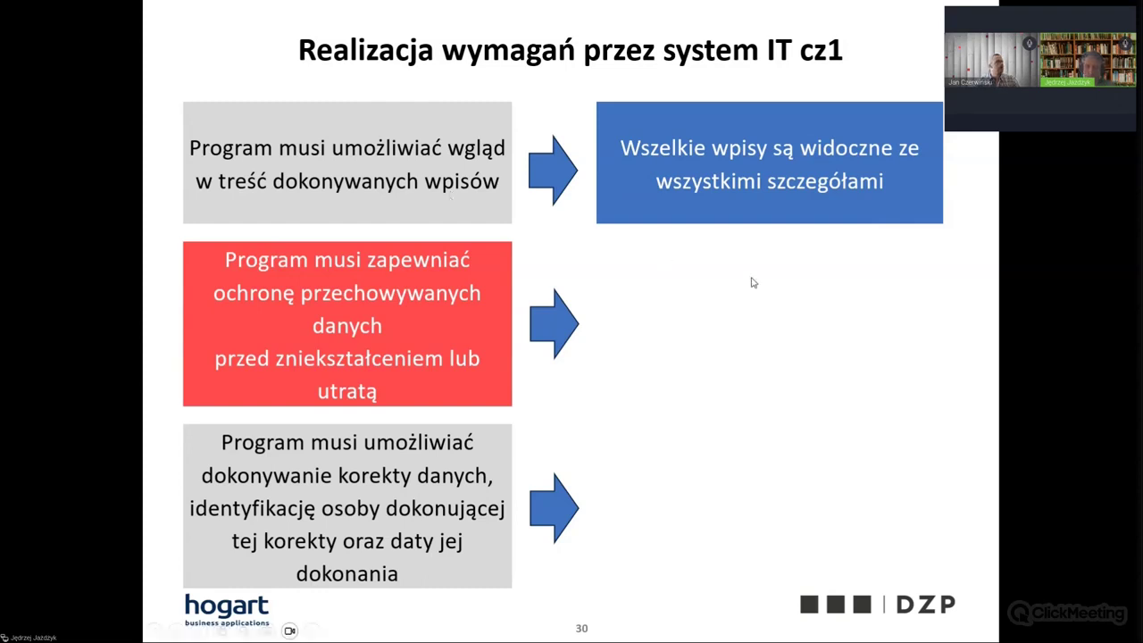
Step: Switch to the Hogart eEwidencje remote session and open the Robocze entries of the Energia Lokalizacja 0 electricity quantity ledger
key(alt+Tab)
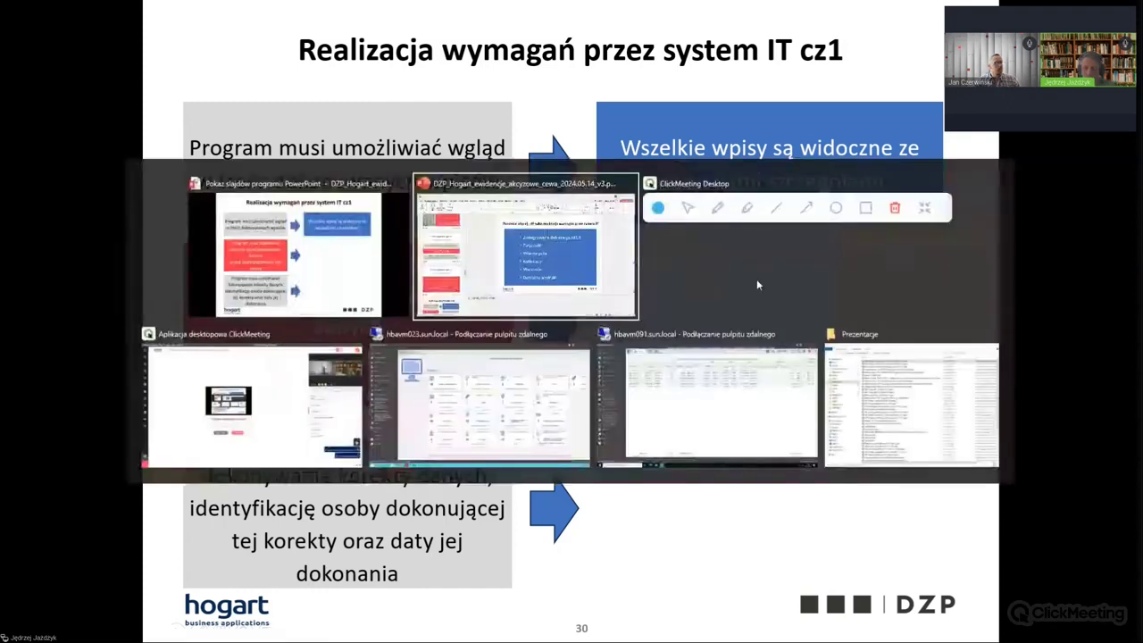
key(alt+Tab)
key(alt+Tab)
key(alt+Tab)
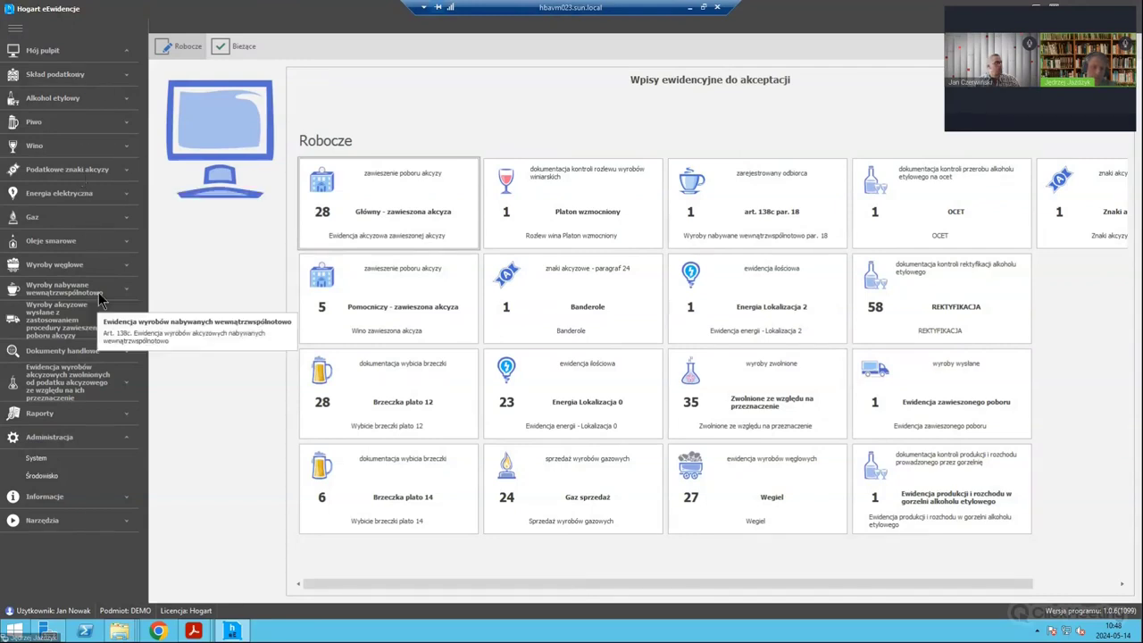
click(128, 201)
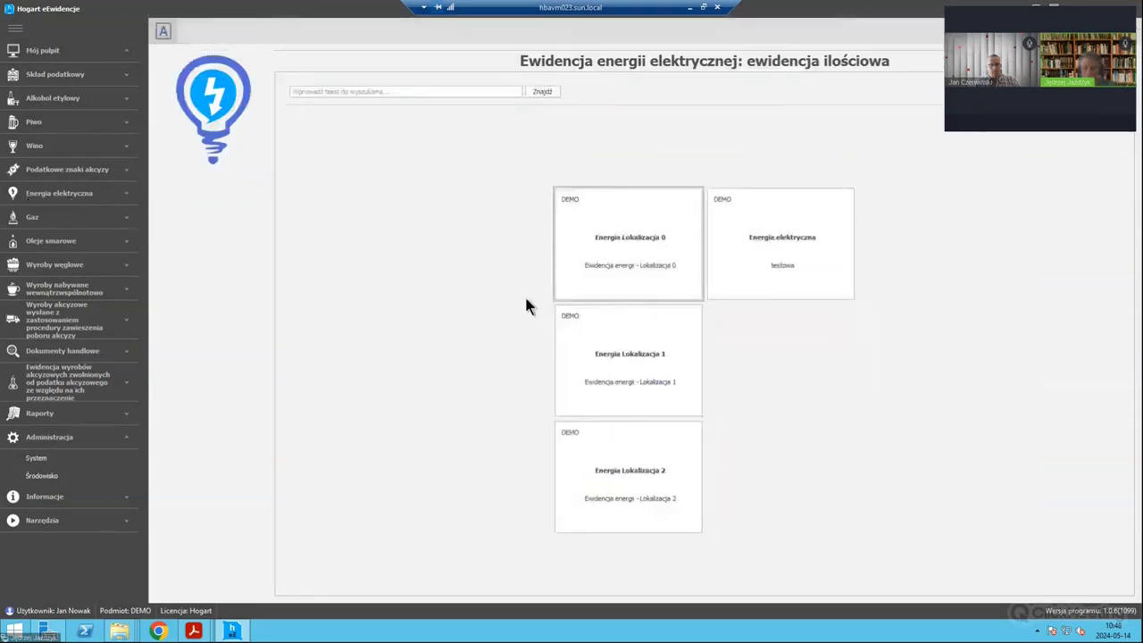
mouse_move(653, 248)
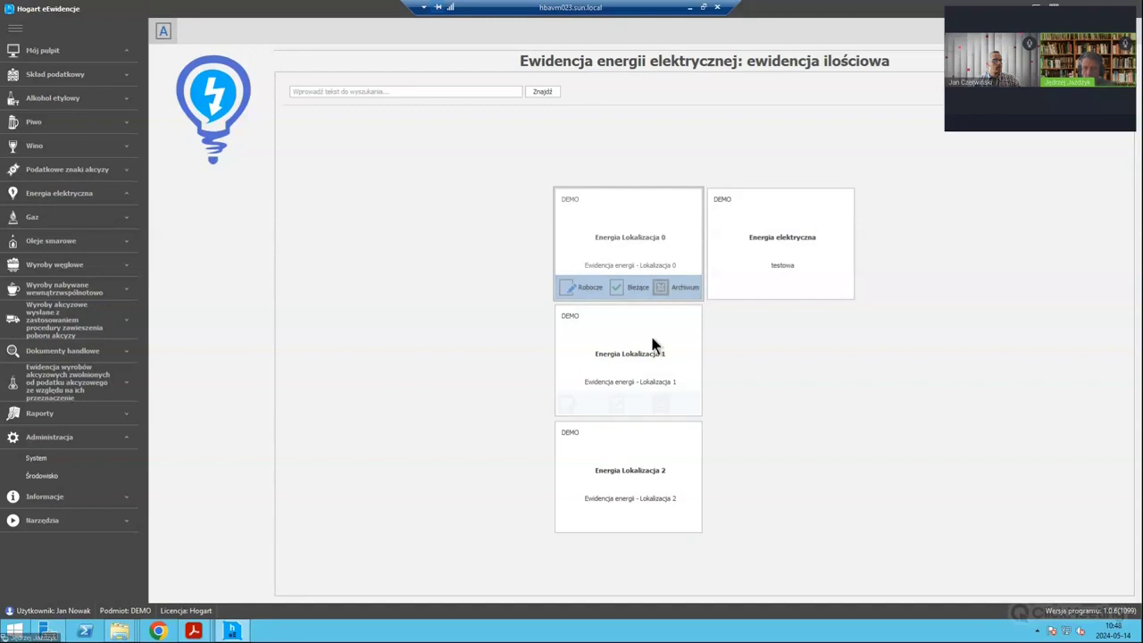
mouse_move(776, 275)
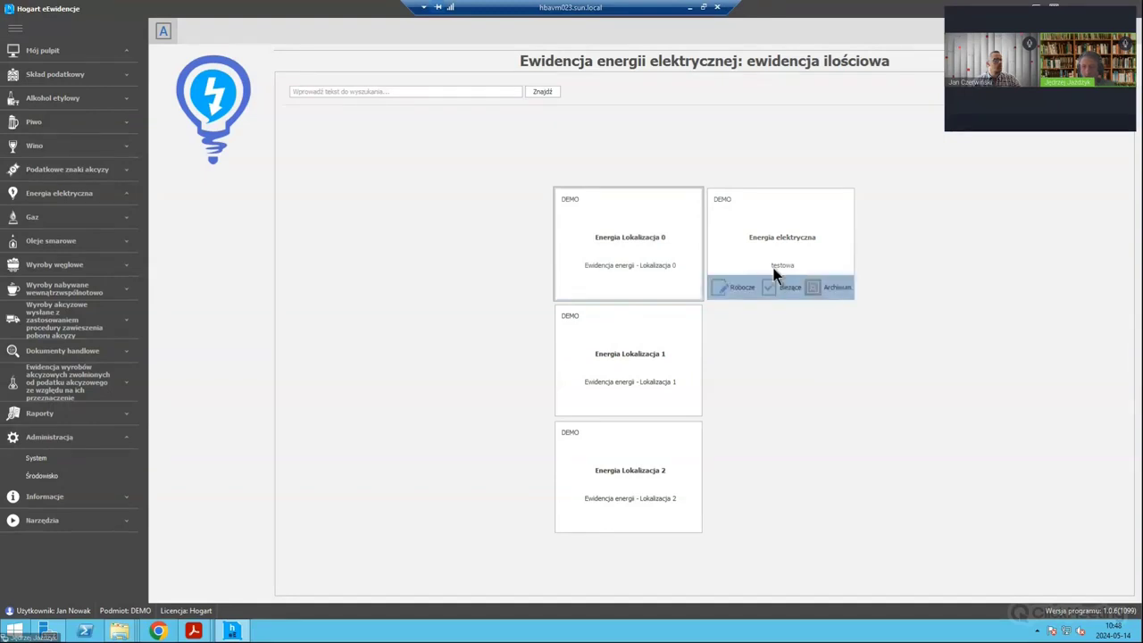
mouse_move(729, 232)
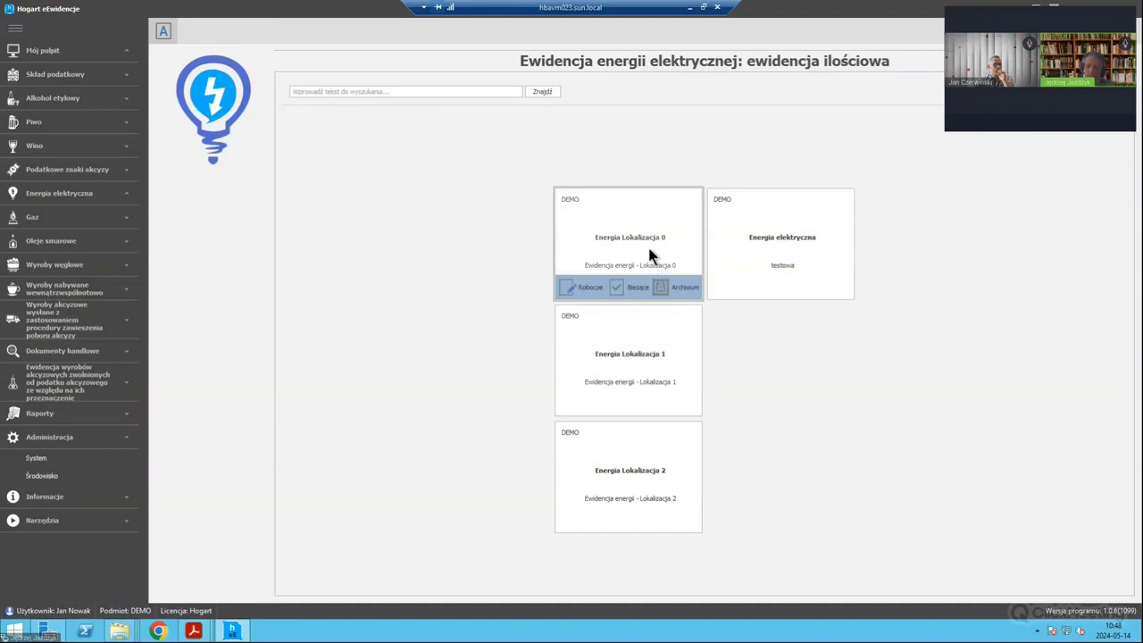
click(579, 290)
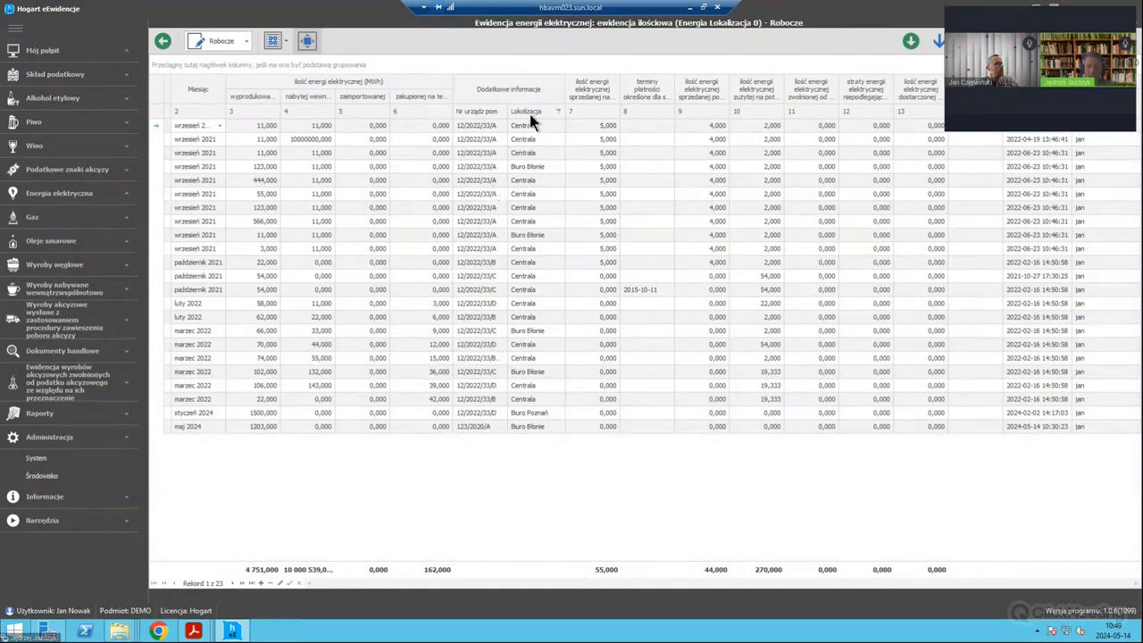
Step: Group the electricity ledger entries by the Lokalizacja column
drag(530, 114, 439, 63)
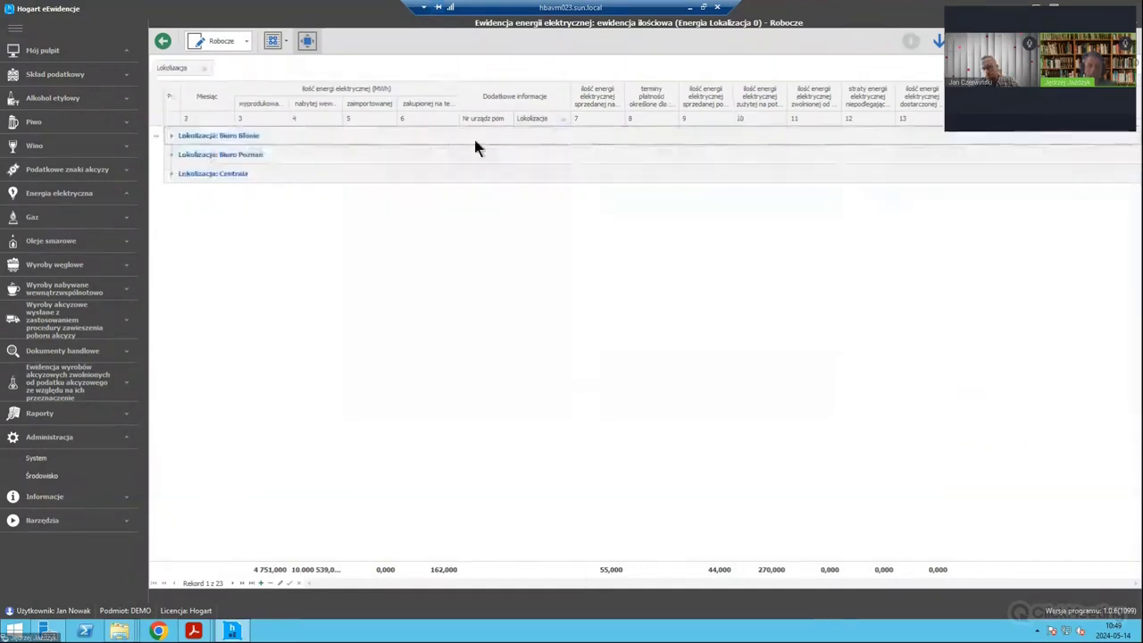
drag(169, 69, 301, 65)
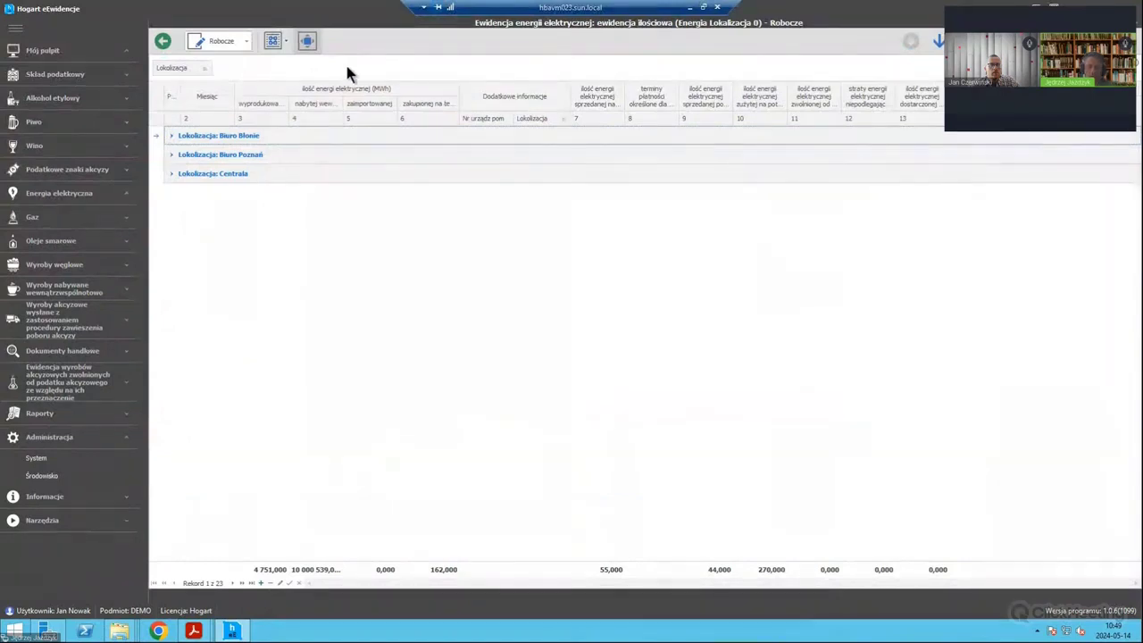
Step: Expand the Biuro Błonie, Biuro Poznań and Centrala location groups and slightly narrow column 8 with the payment terms
click(172, 136)
click(174, 241)
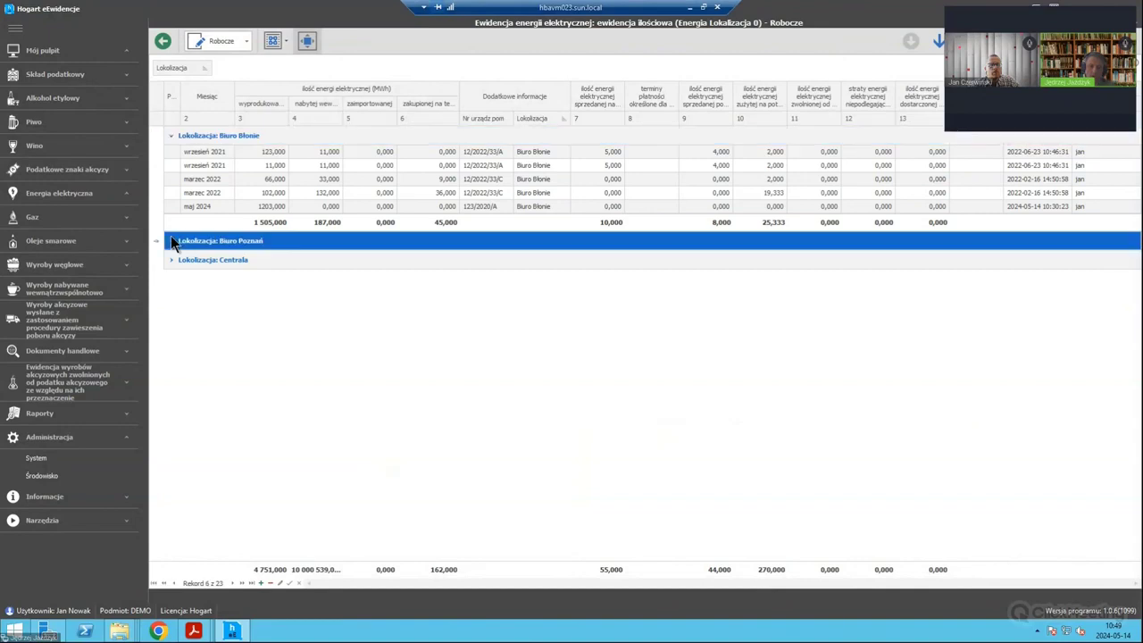
click(170, 243)
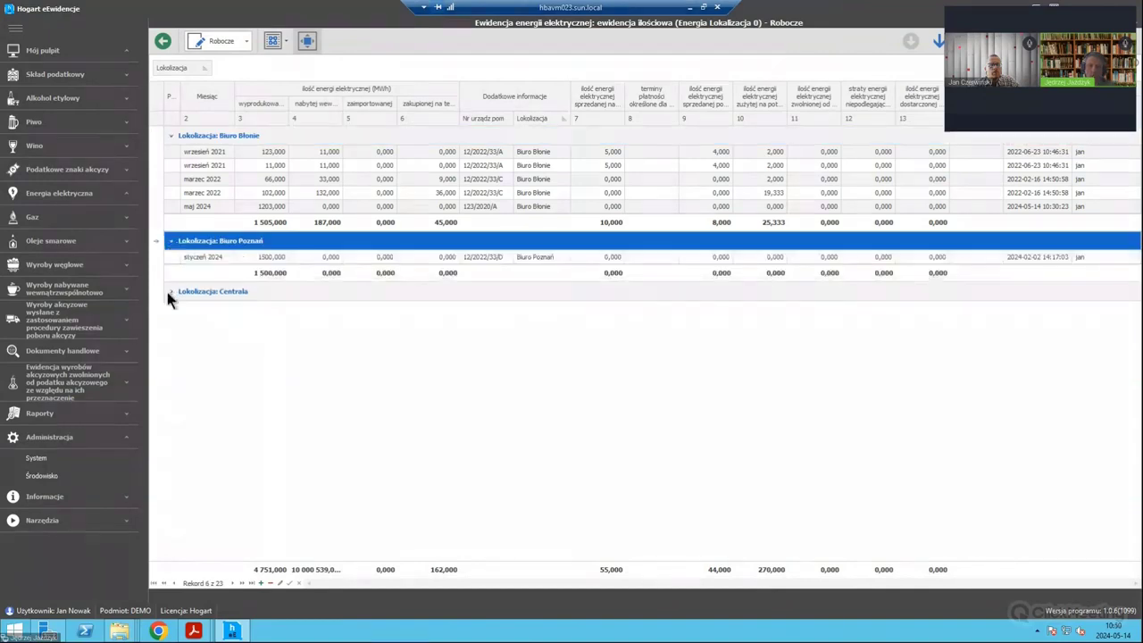
click(168, 291)
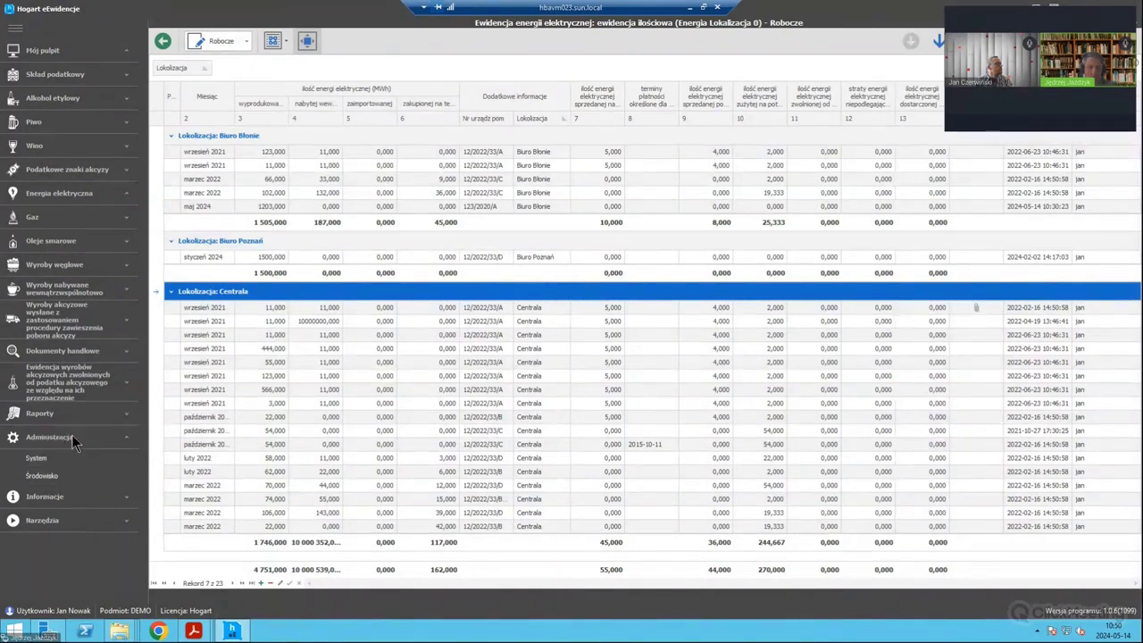
click(75, 474)
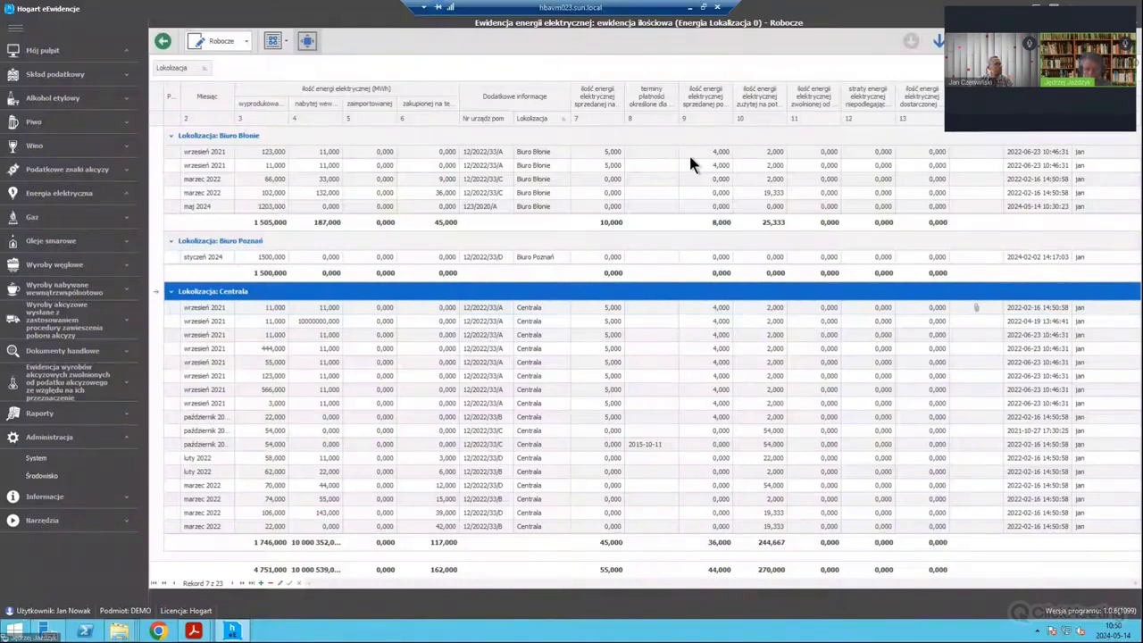
drag(685, 118, 678, 120)
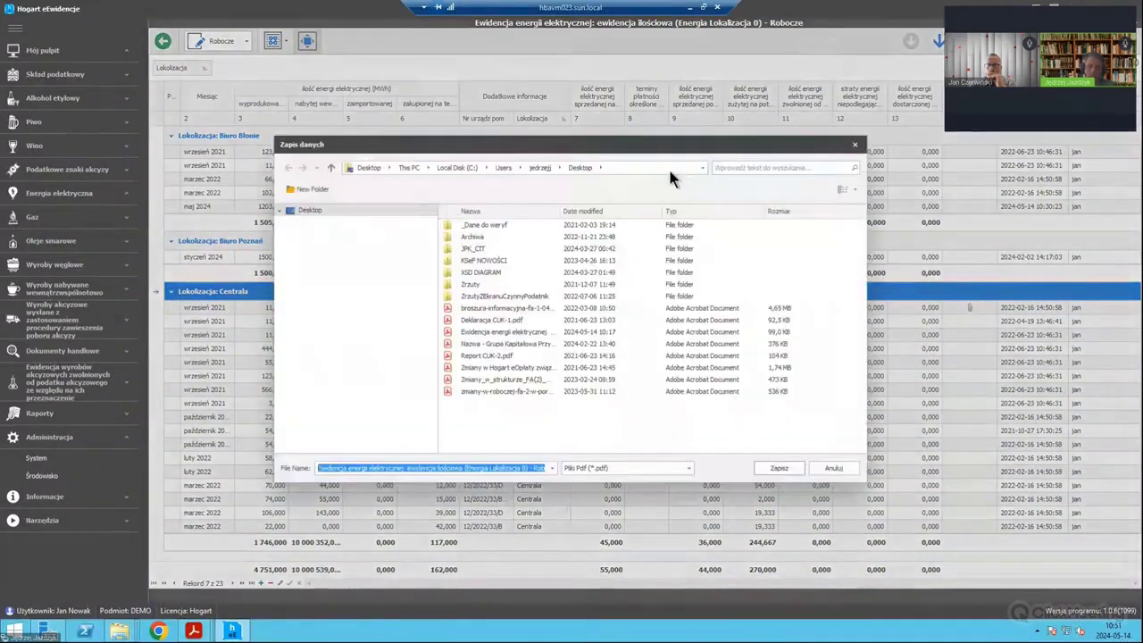
Step: Export the grouped ledger as a PDF file named "test wydruku.pdf" to the Desktop folder
click(527, 467)
key(End)
key(Left)
key(Left)
key(Left)
key(Left)
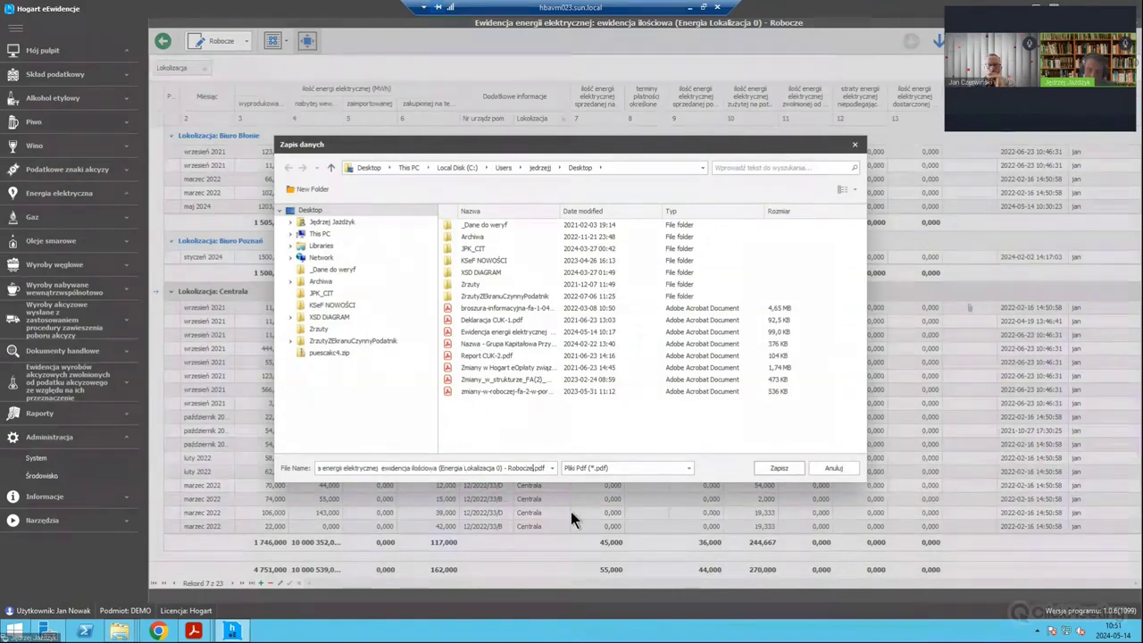
key(shift+Home)
text(test)
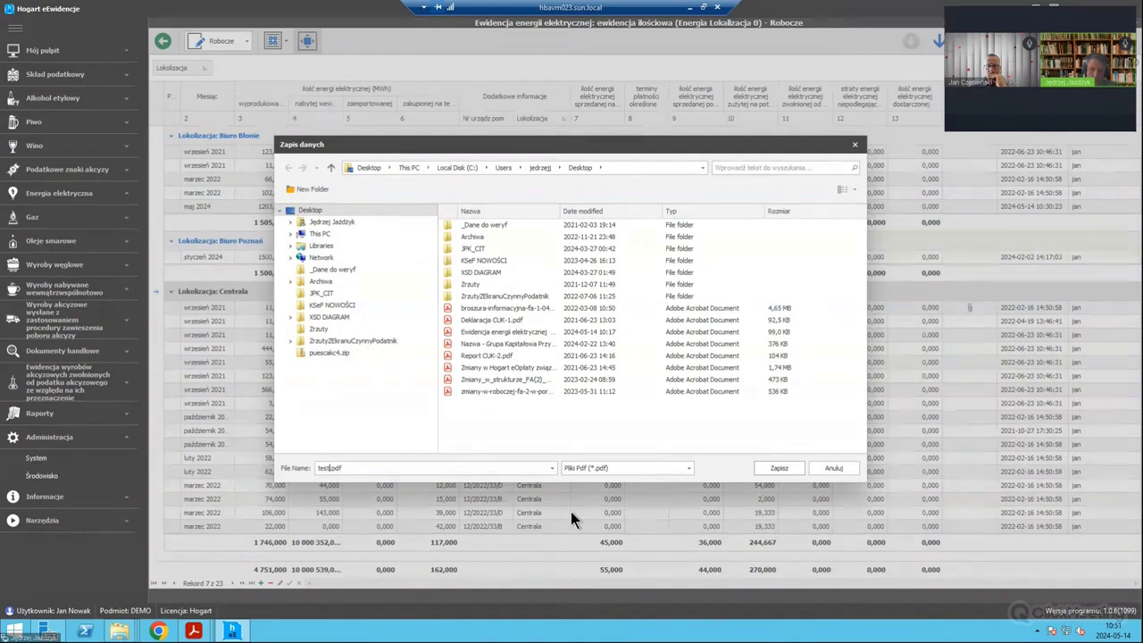
text( wydruku)
click(777, 469)
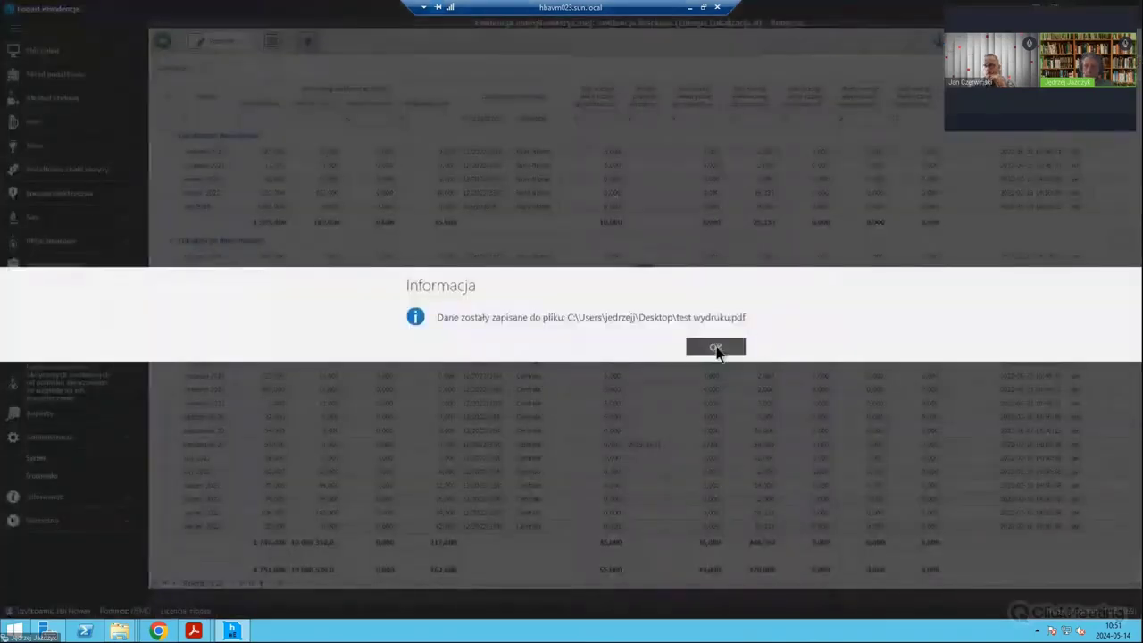
click(715, 347)
Step: Open test wydruku.pdf from the remote desktop in Adobe Acrobat Reader and maximize its window to view the printout
key(super+d)
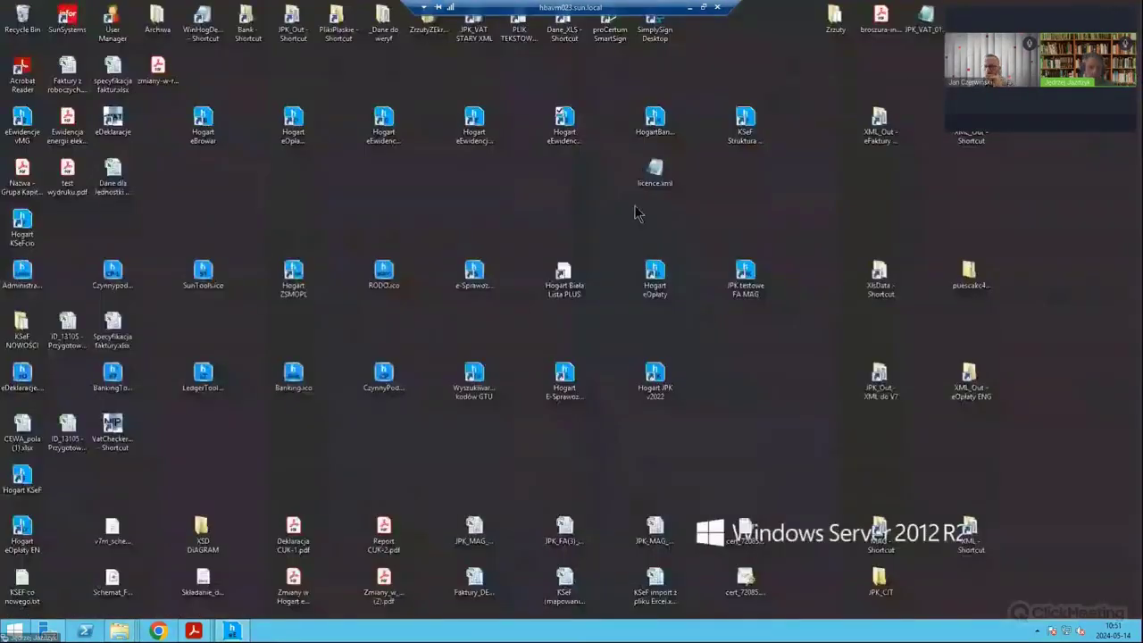
click(72, 179)
double_click(72, 178)
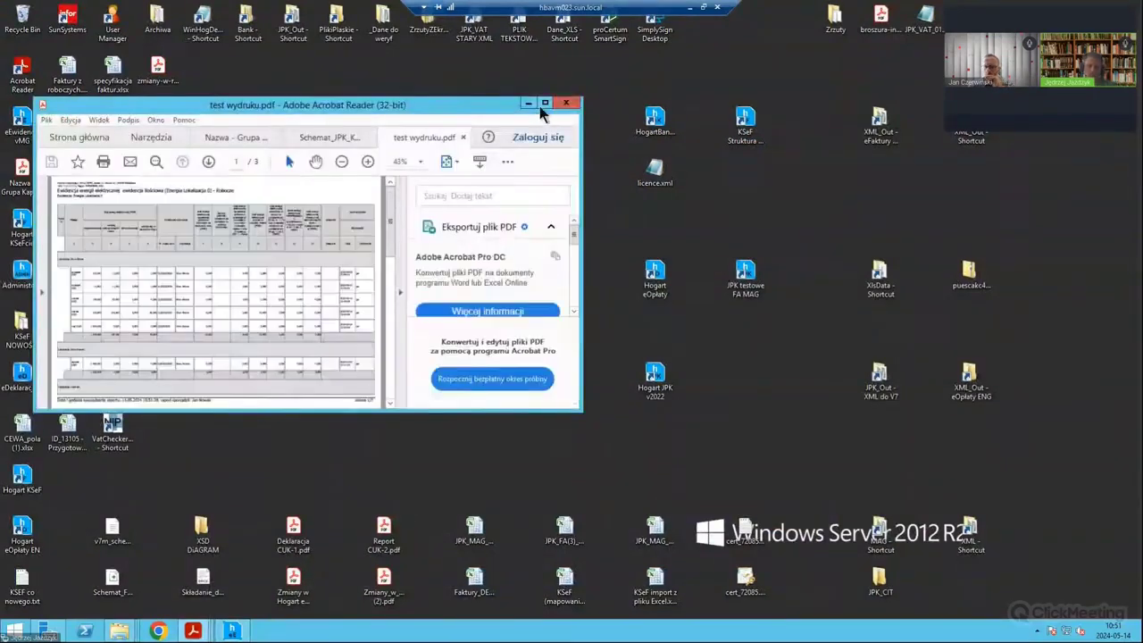
click(544, 103)
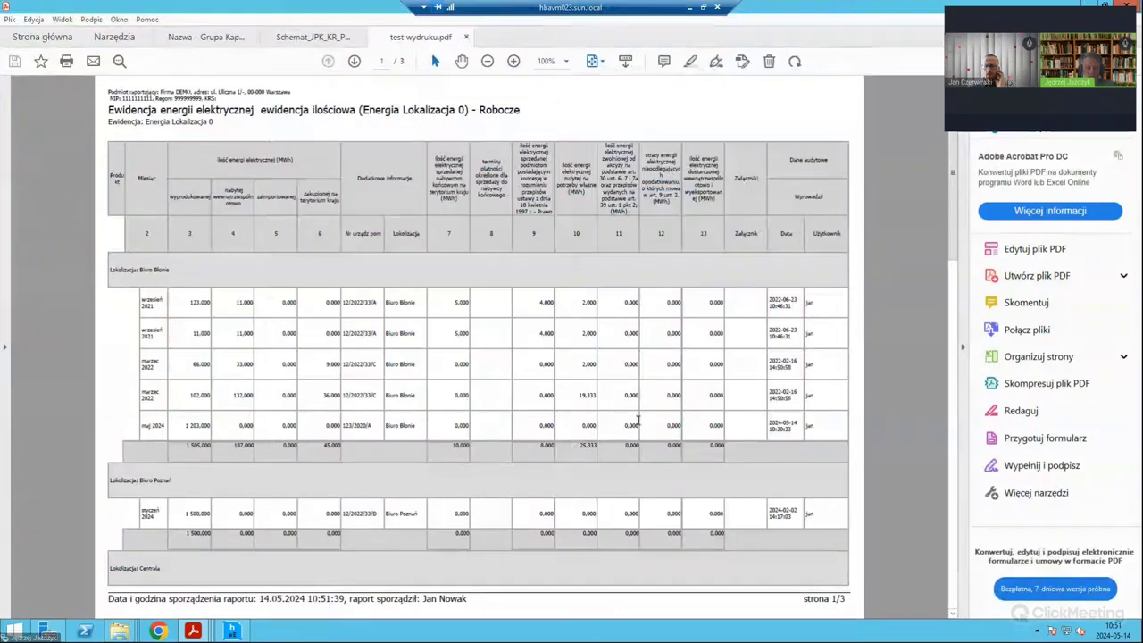
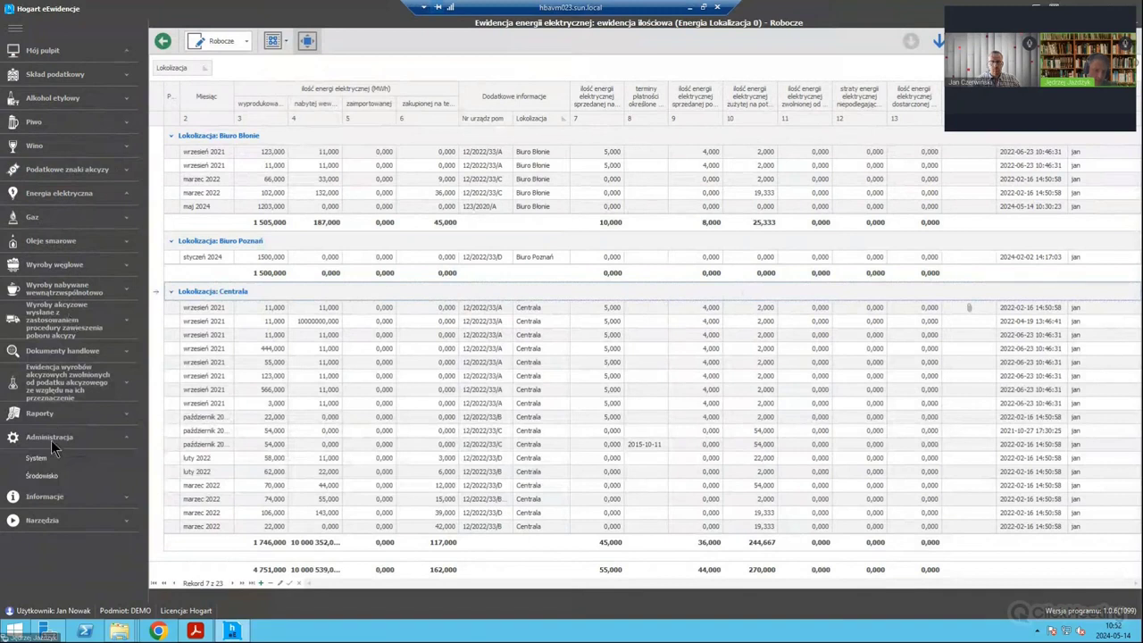
Step: View the DEMO entity's details in the Podmioty list of the system administration, then return to the list
click(47, 453)
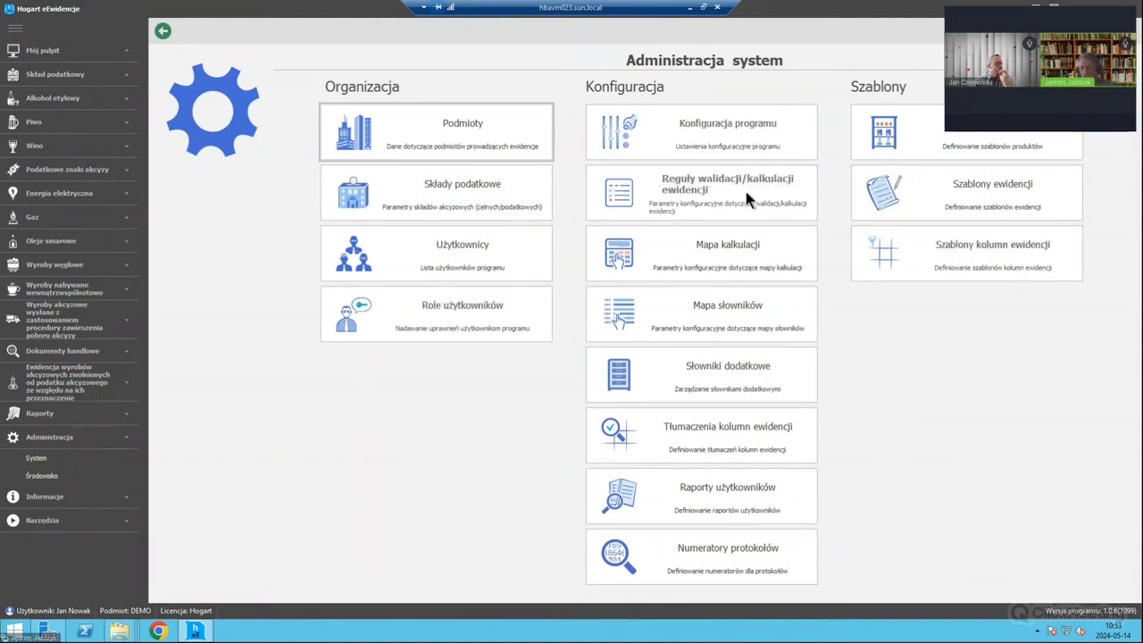
click(449, 134)
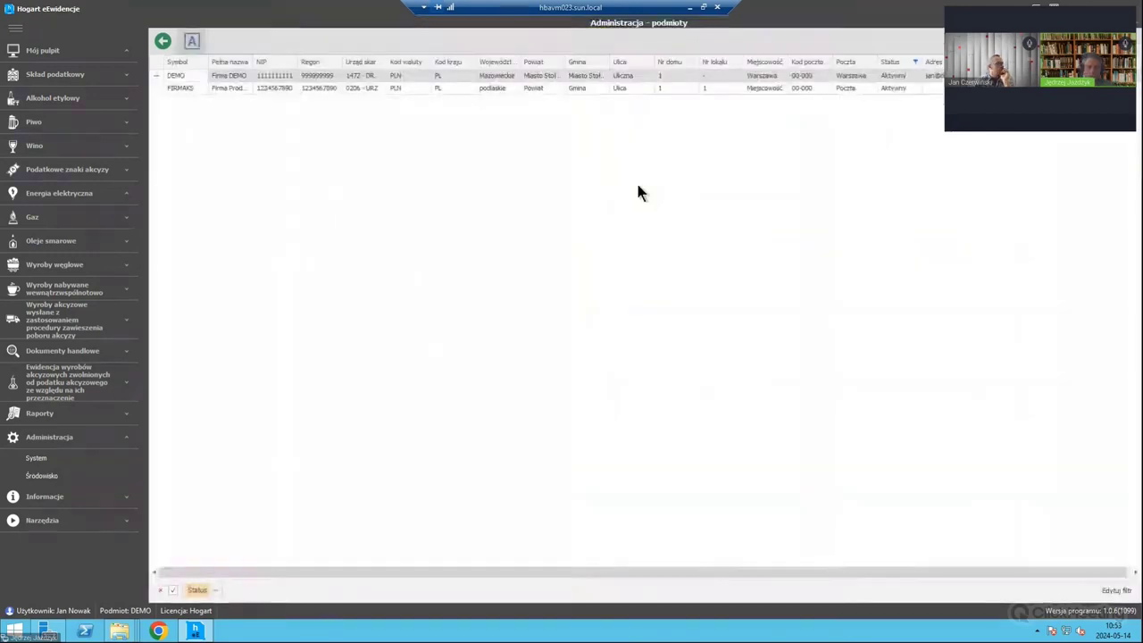
click(370, 86)
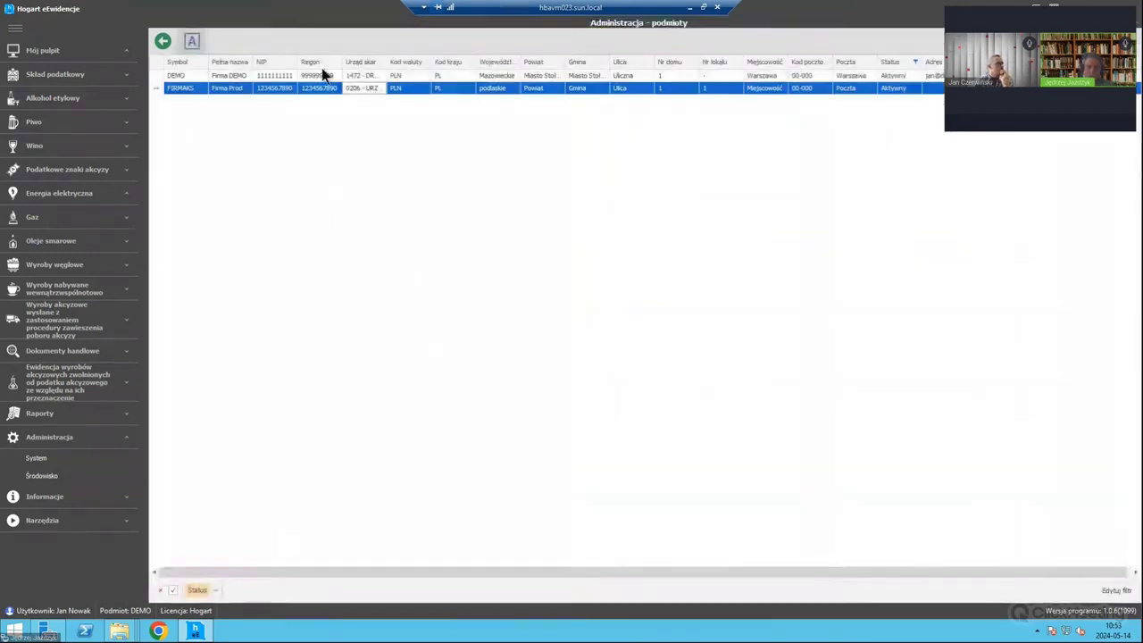
click(324, 76)
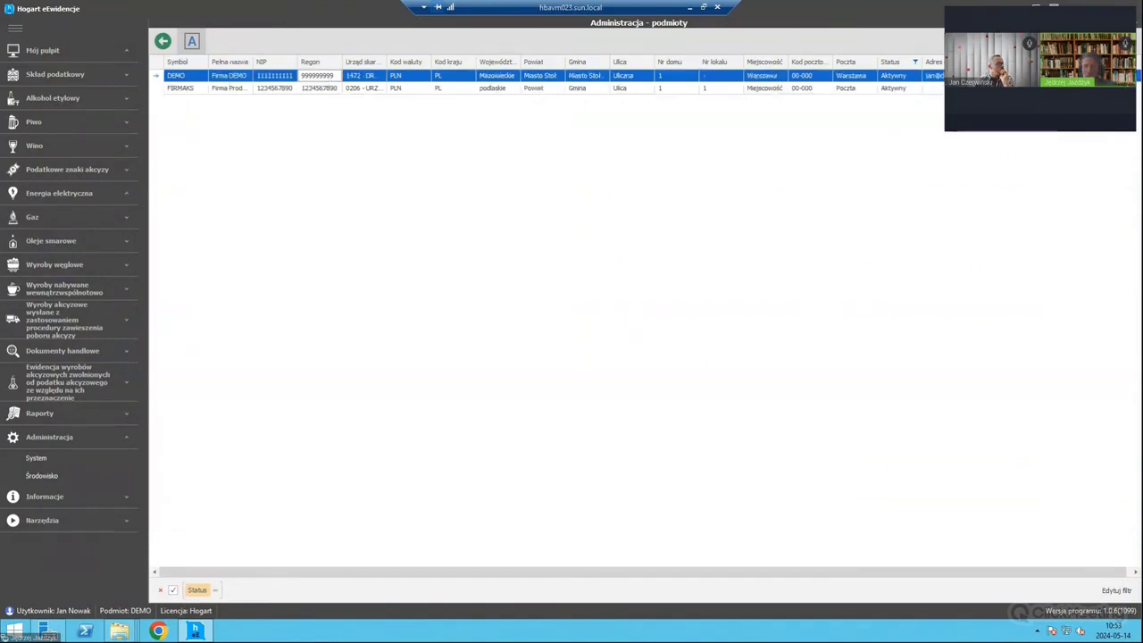
key(Return)
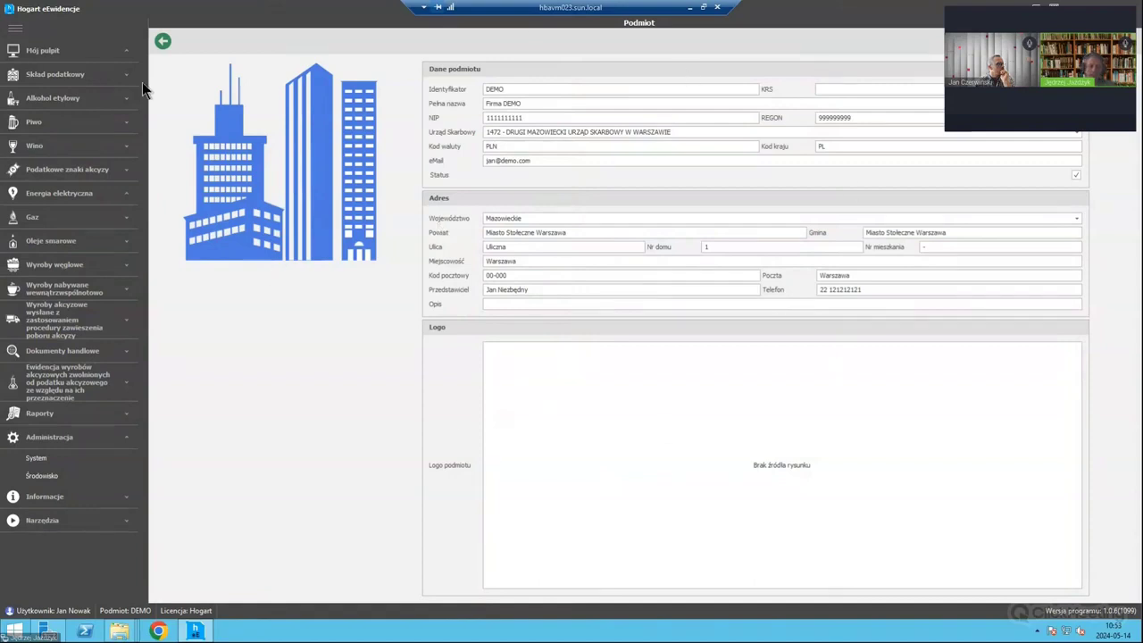
click(162, 43)
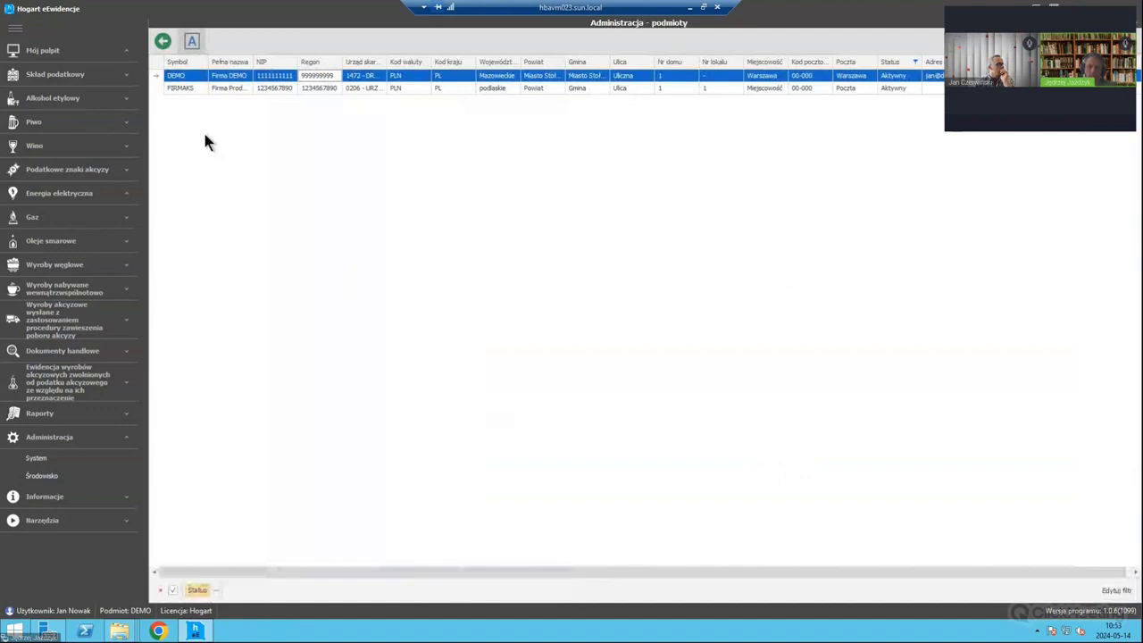
Step: Open the ledger and documentation reports and select Energia Lokalizacja 0 under Ewidencja energii elektrycznej
click(125, 415)
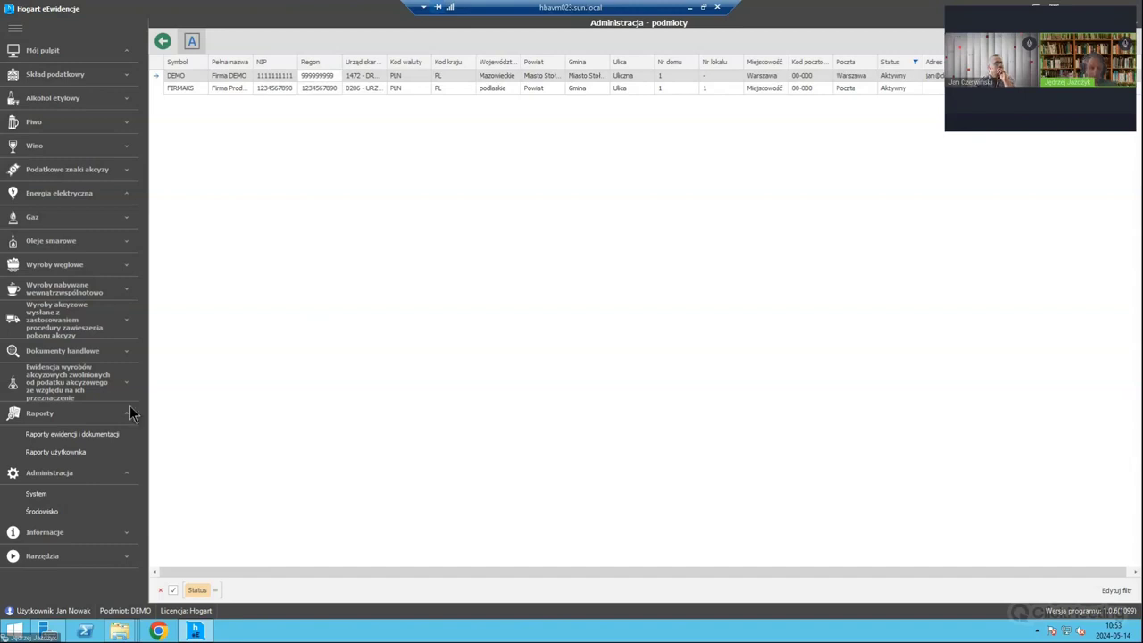
click(80, 434)
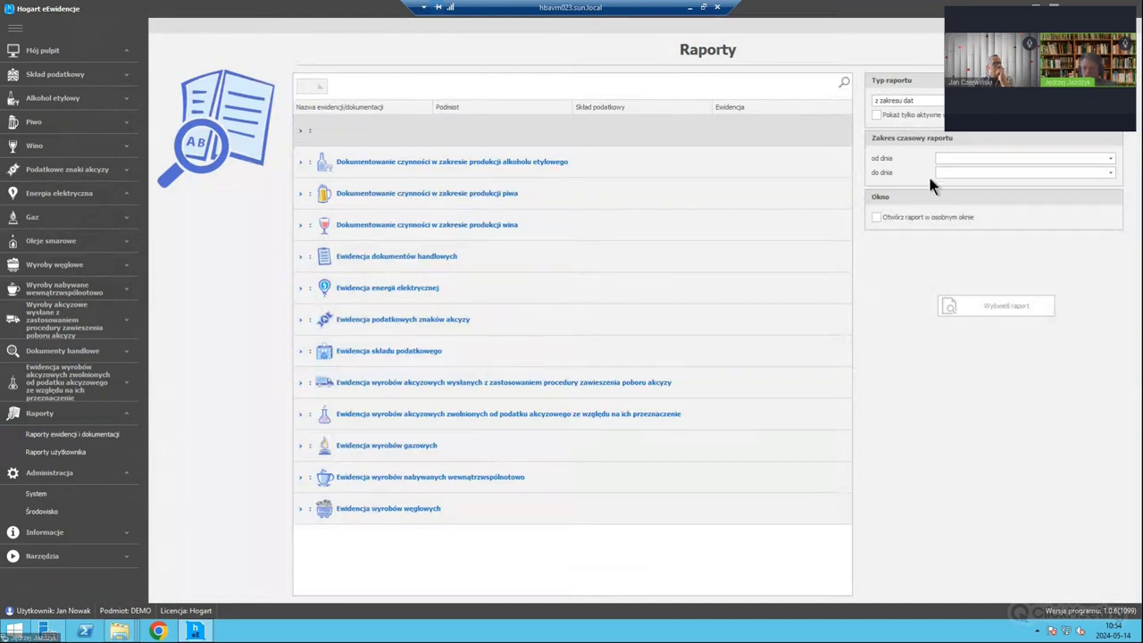
click(301, 287)
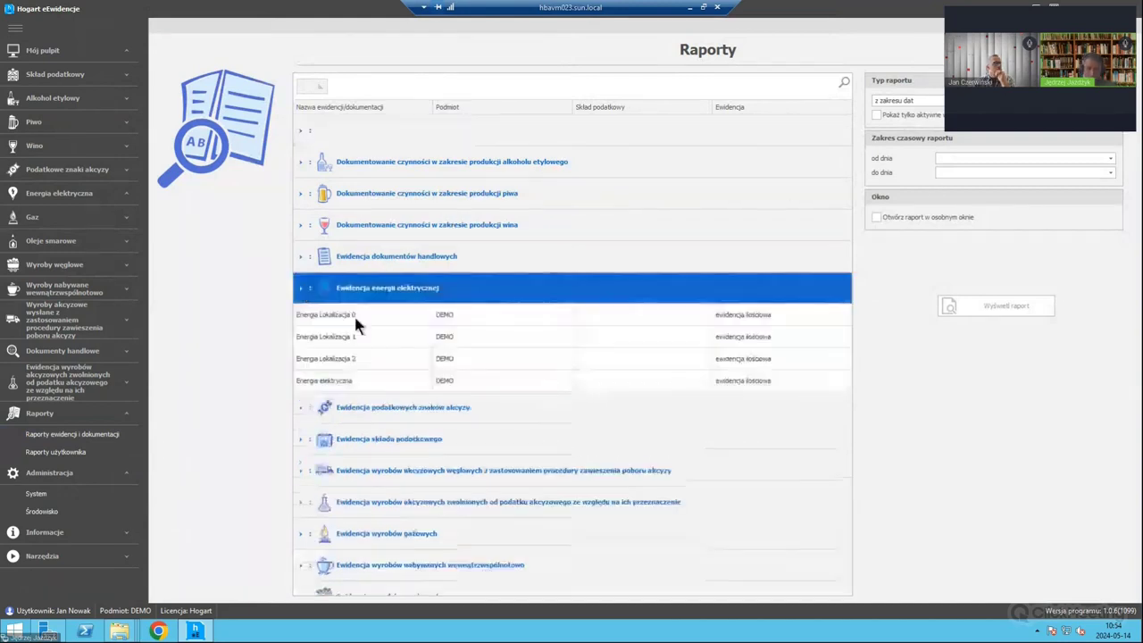
click(407, 313)
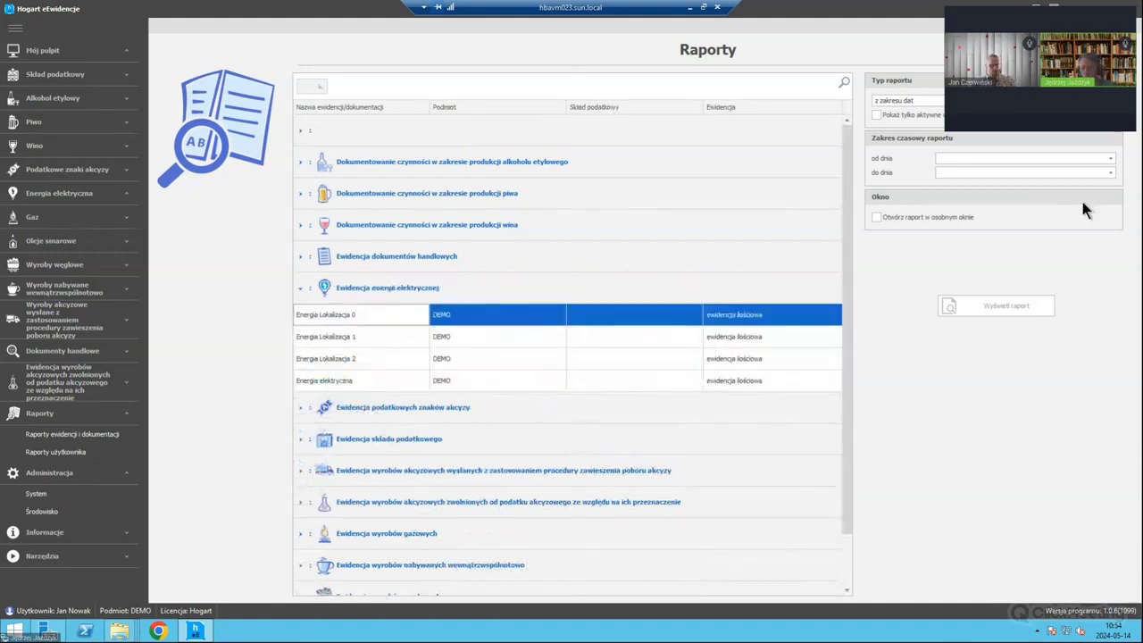
Step: Set the report period from 2022-11-02 to 2024-05-14 and display the electricity quantity report
click(1111, 158)
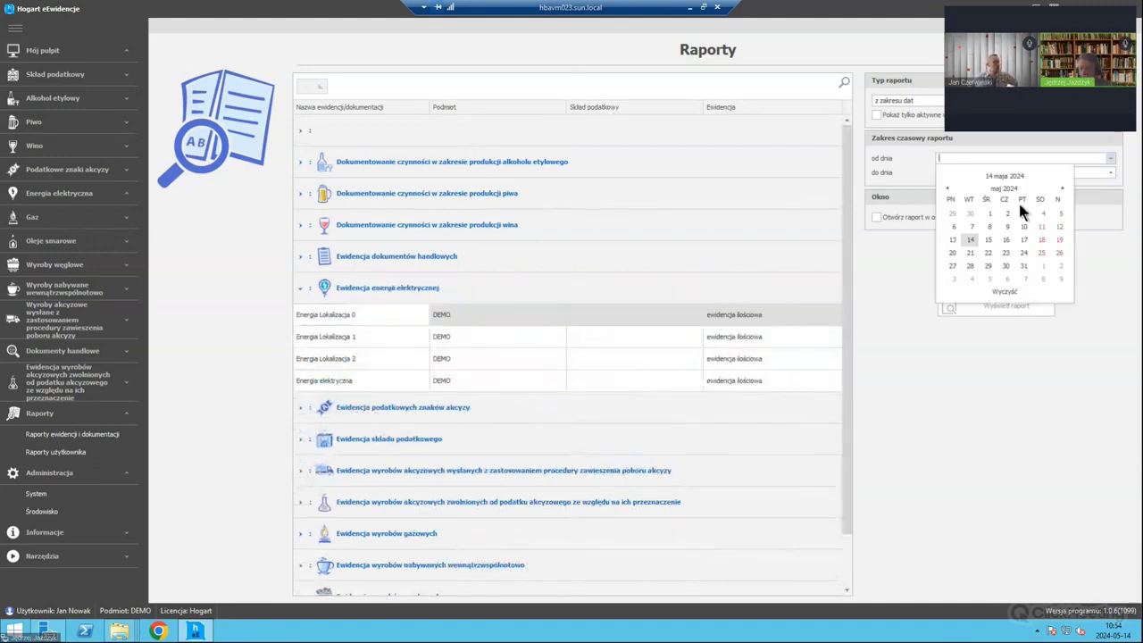
click(948, 188)
click(948, 188)
click(948, 189)
click(948, 188)
click(948, 188)
click(948, 189)
click(948, 188)
click(948, 189)
click(948, 189)
click(947, 188)
click(947, 188)
click(947, 189)
click(947, 188)
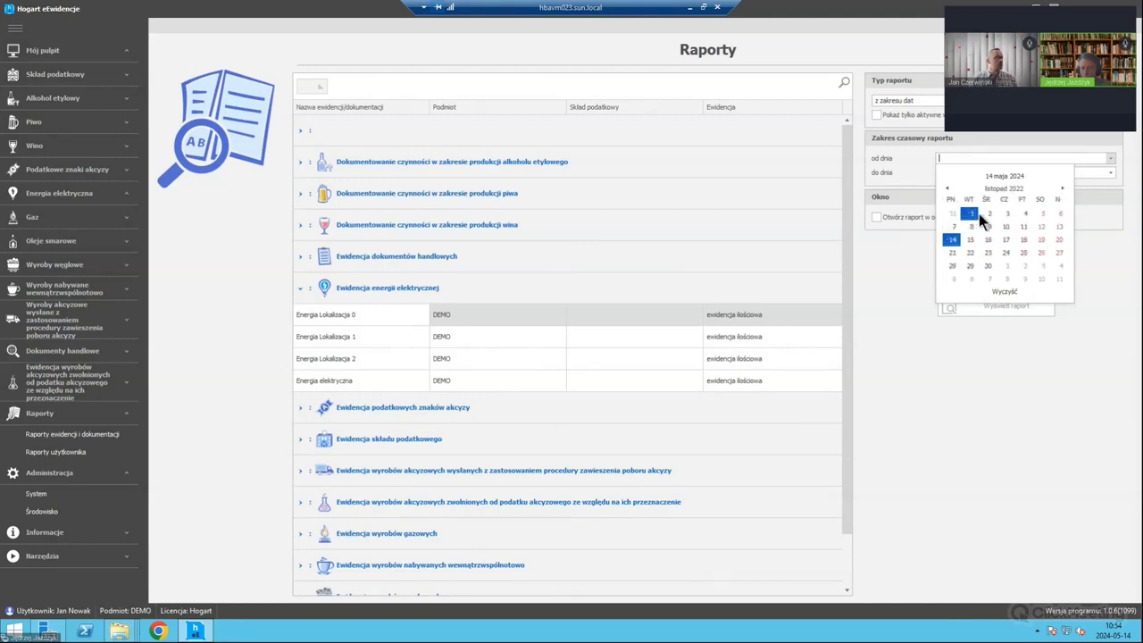
click(979, 214)
click(1110, 172)
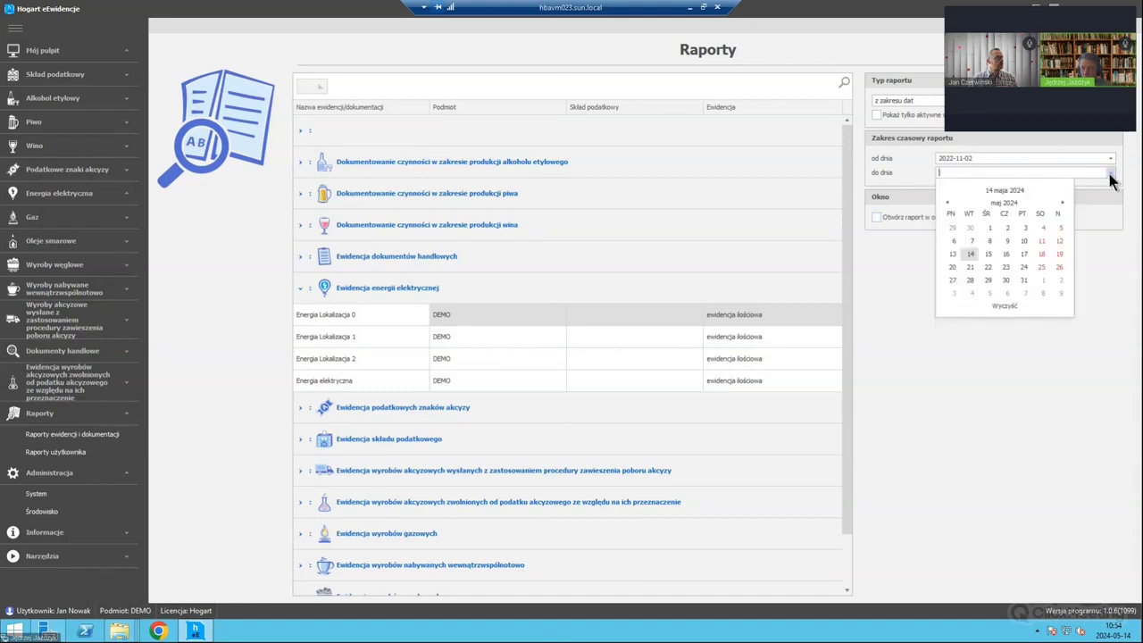
click(970, 253)
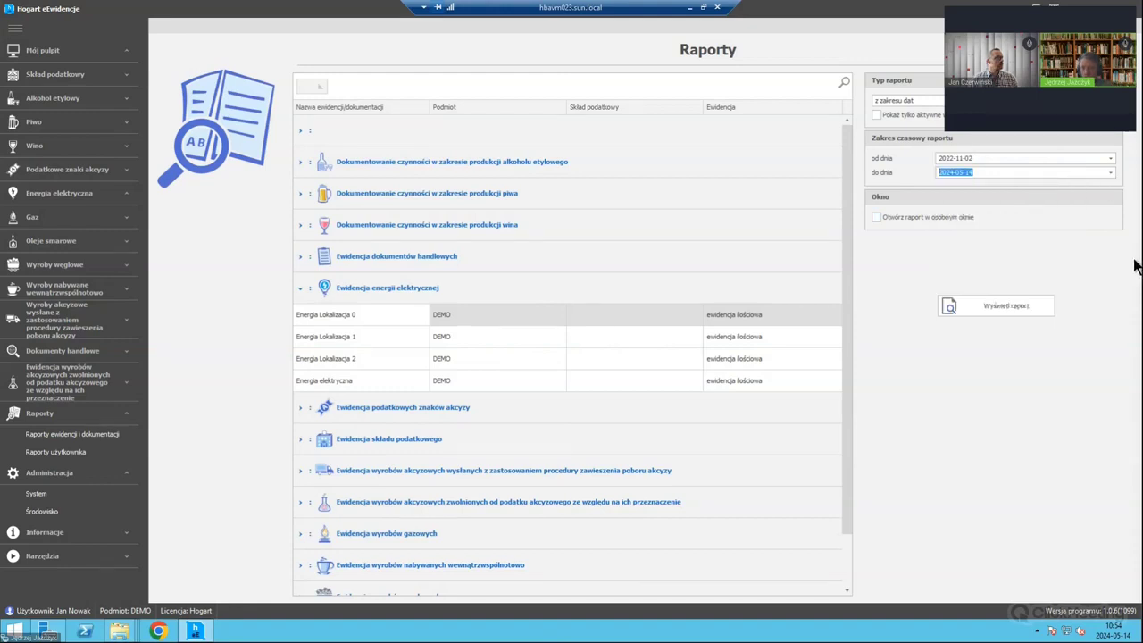
click(1002, 307)
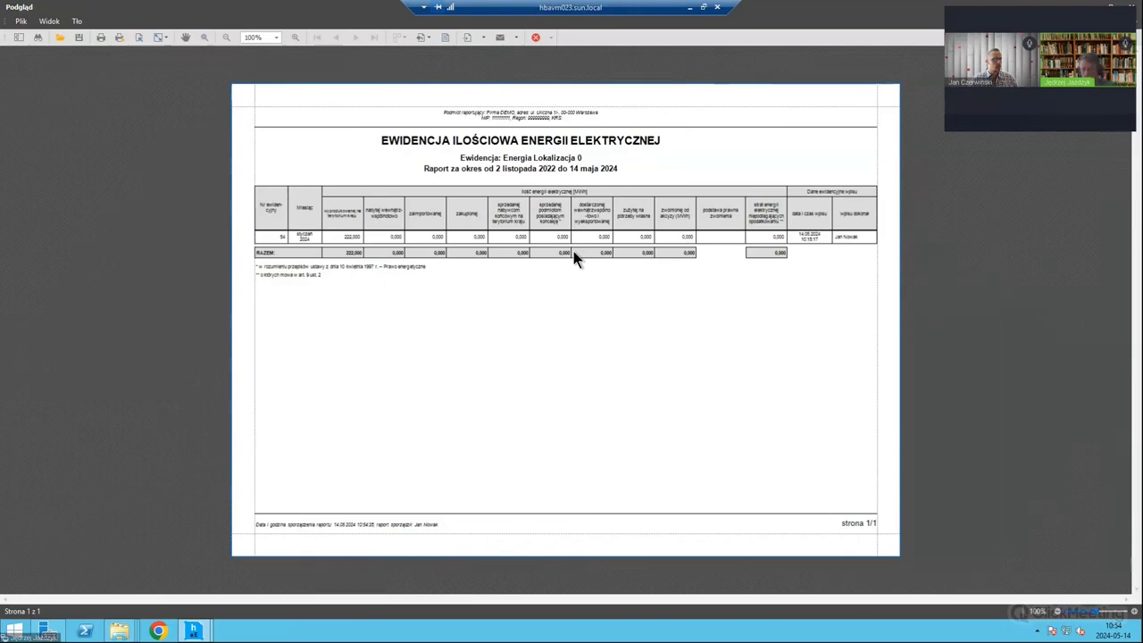
Step: Close the report preview, collapsing the electricity ledger group, and open the user reports list
click(1132, 7)
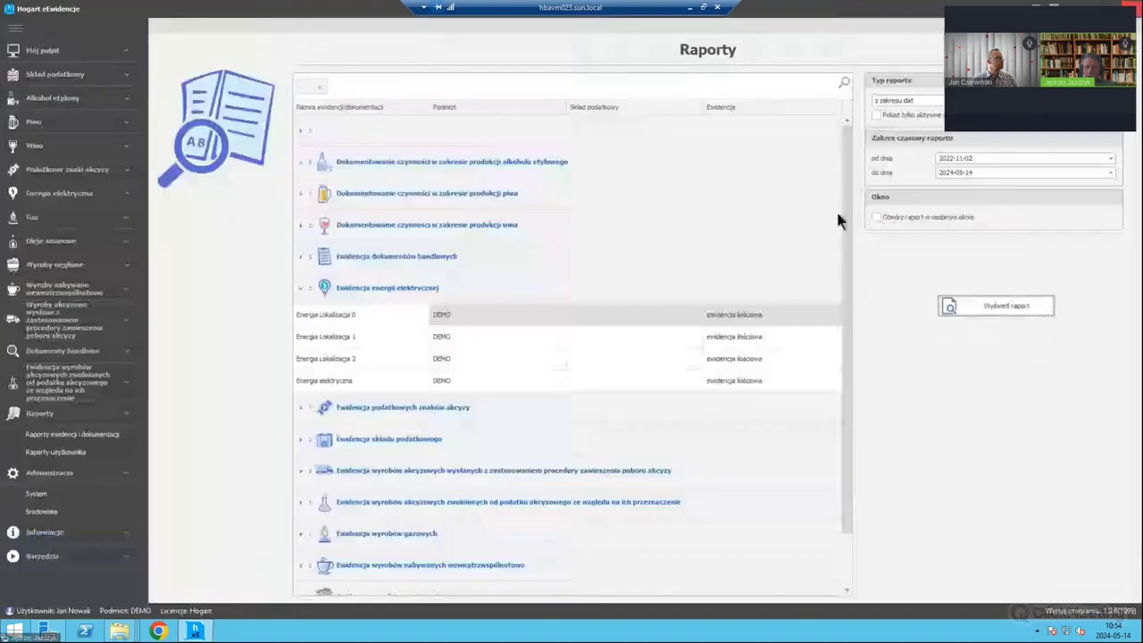
click(300, 288)
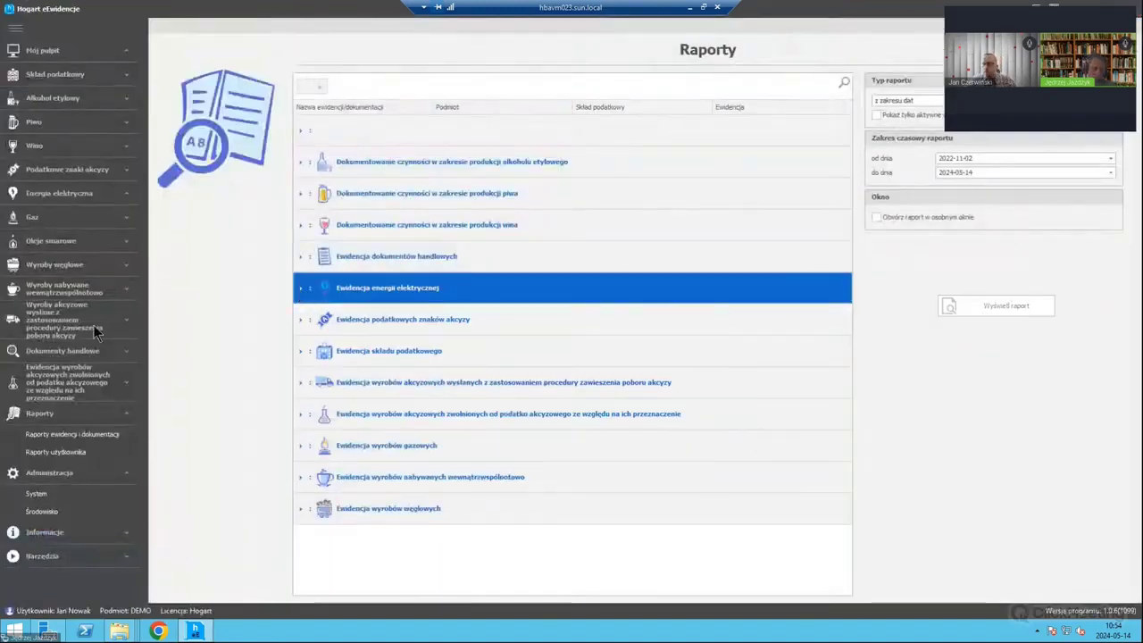
click(55, 452)
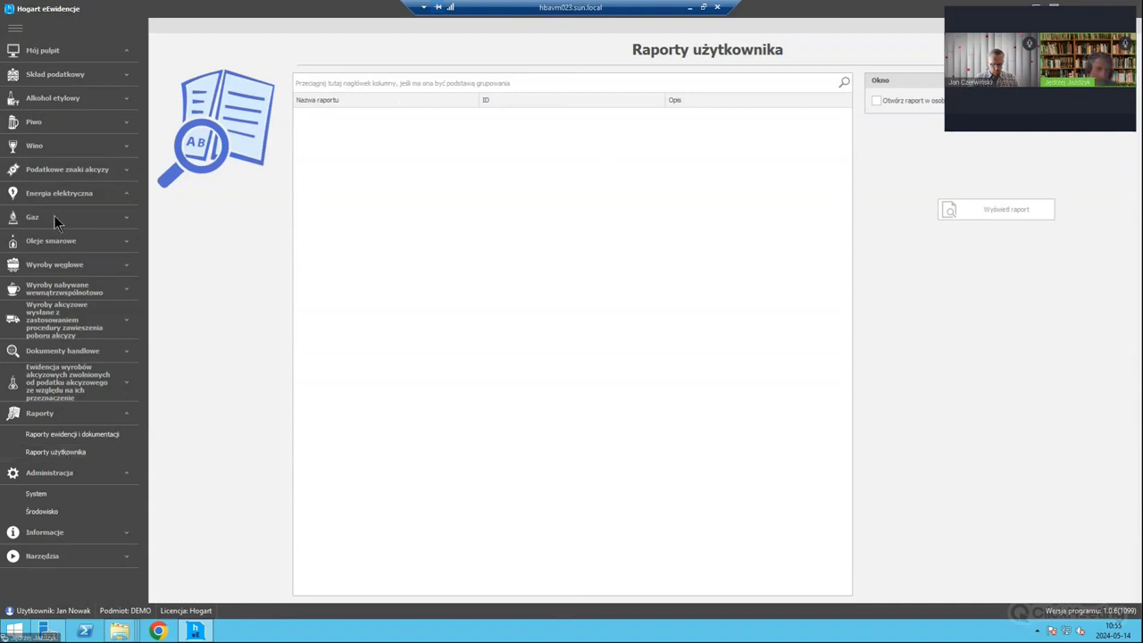
Step: Open the Robocze entries of the Energia Lokalizacja 0 electricity ledger and switch the view to Archiwum
click(125, 199)
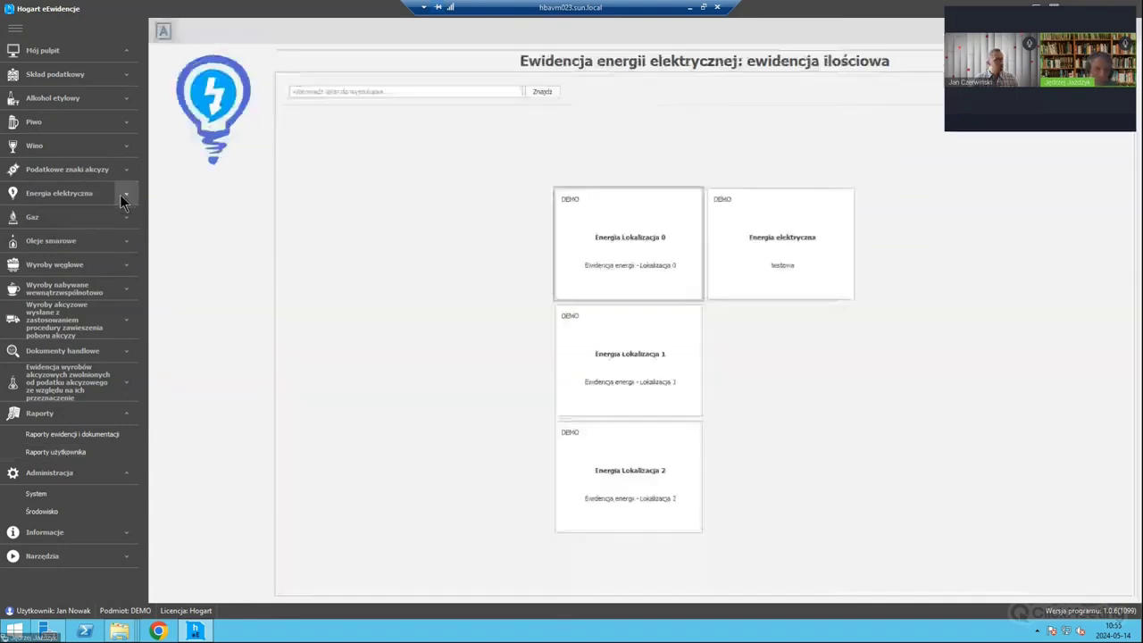
click(580, 287)
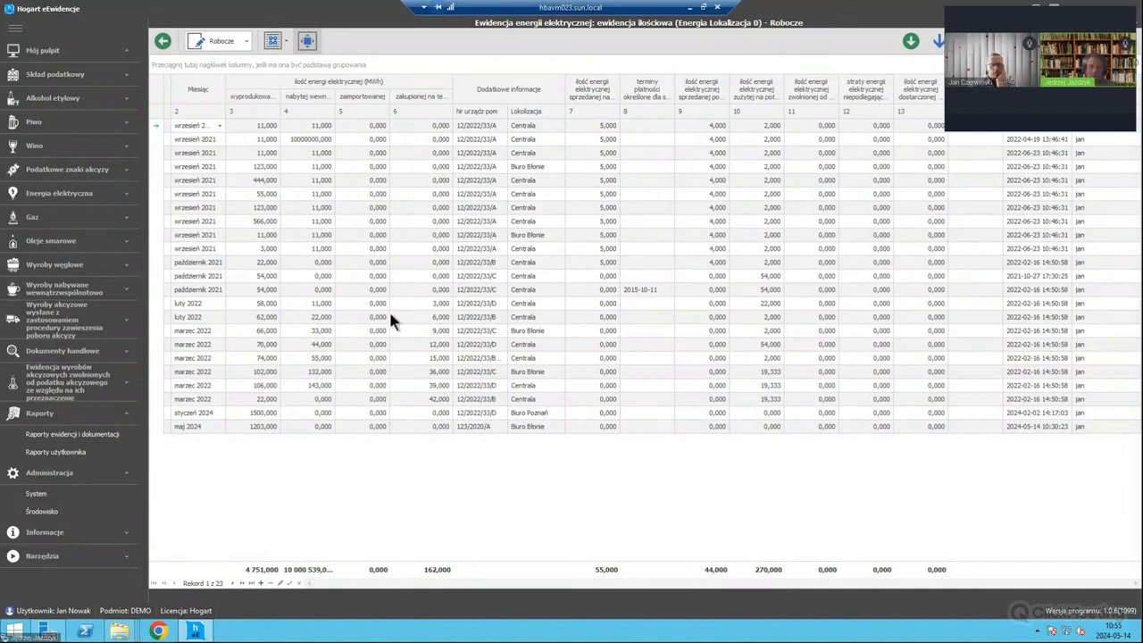
click(245, 41)
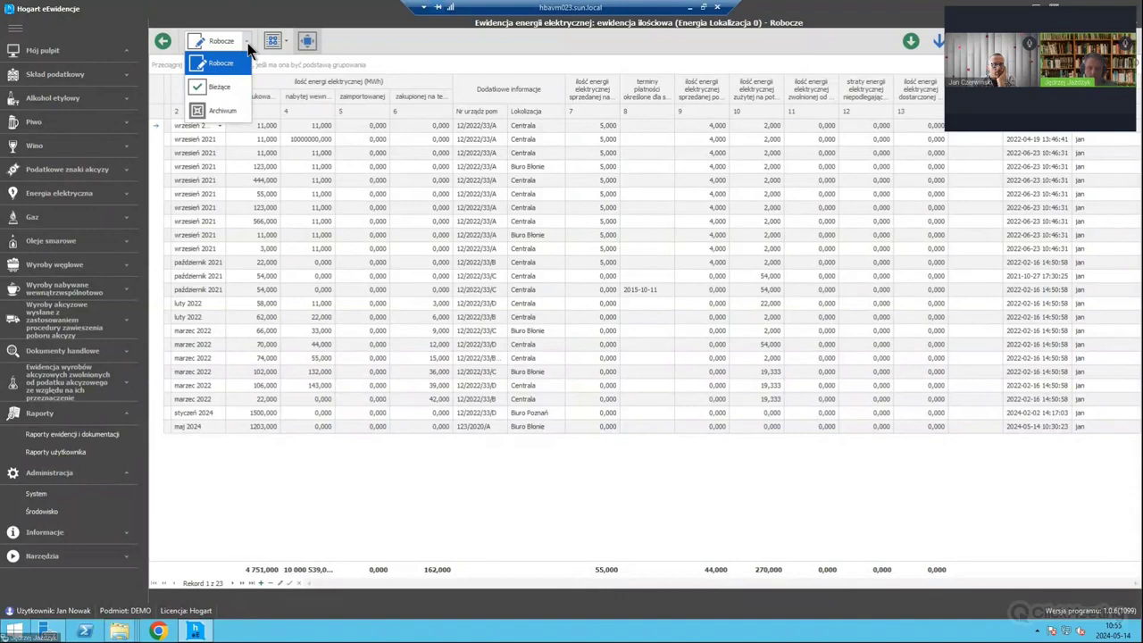
click(222, 111)
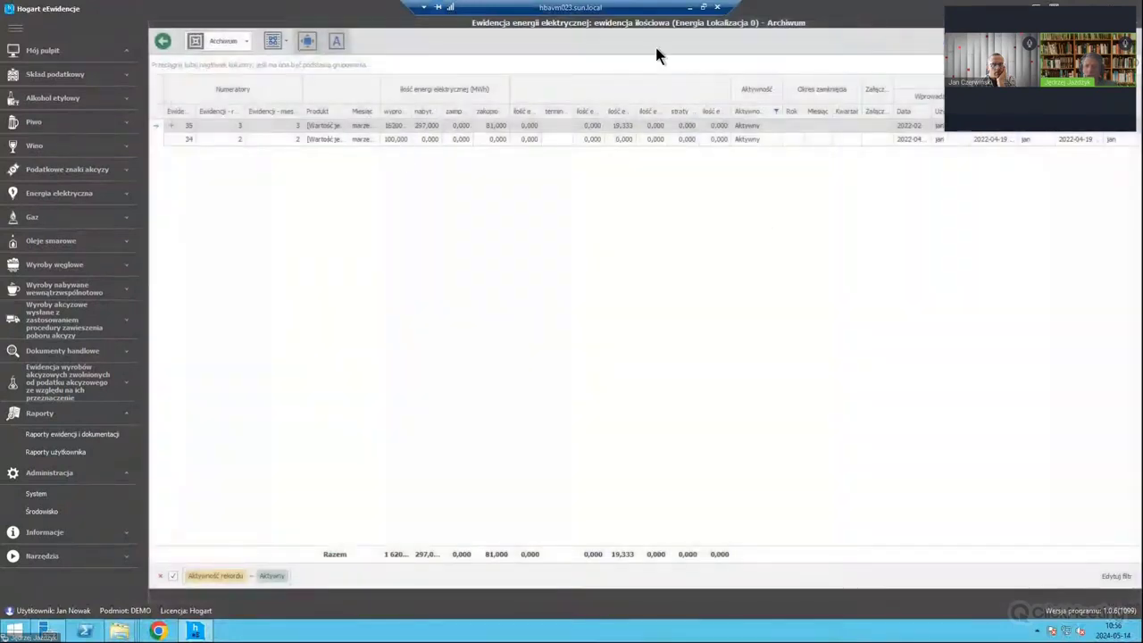
Step: Return to the electricity ledger list, reopen the Robocze entries of Energia Lokalizacja 0 and switch to Bieżące
click(162, 42)
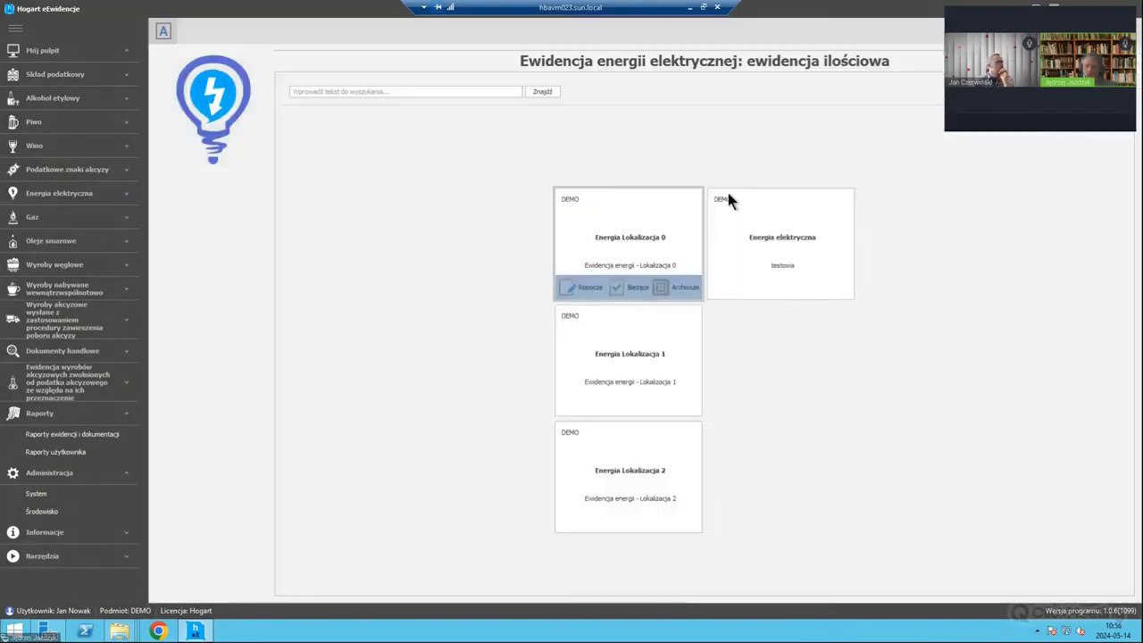
click(572, 288)
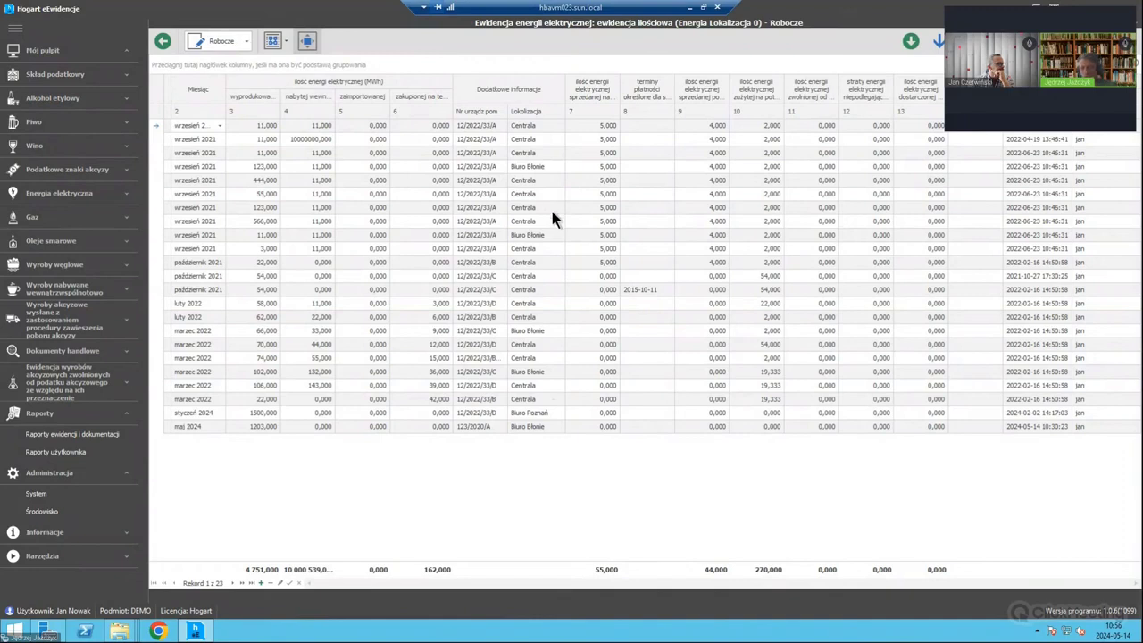
click(247, 41)
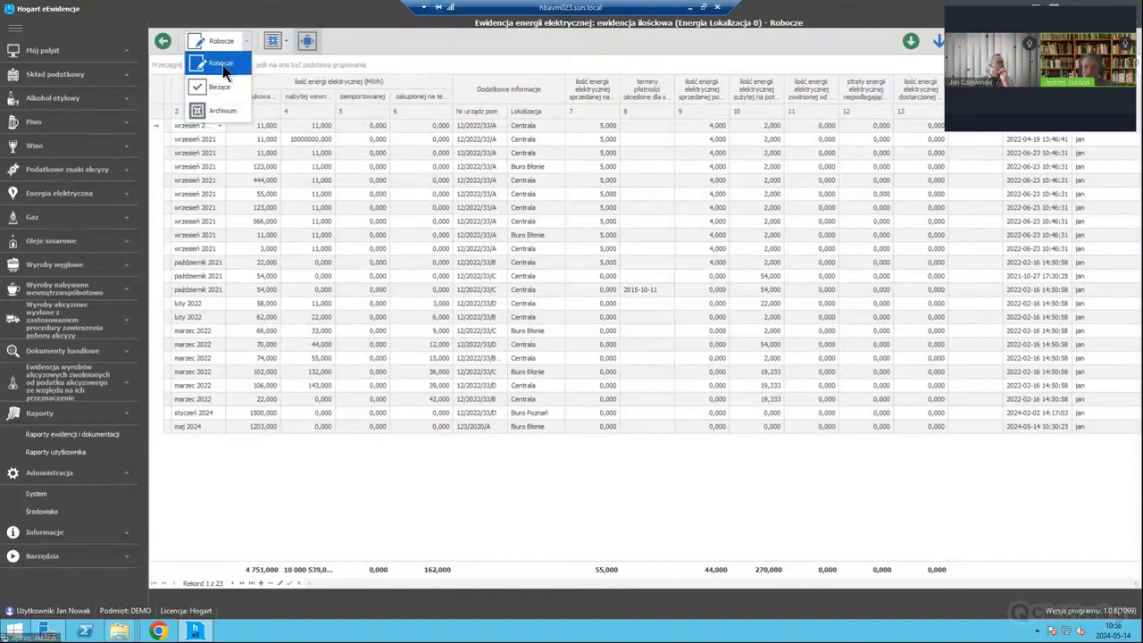
click(226, 86)
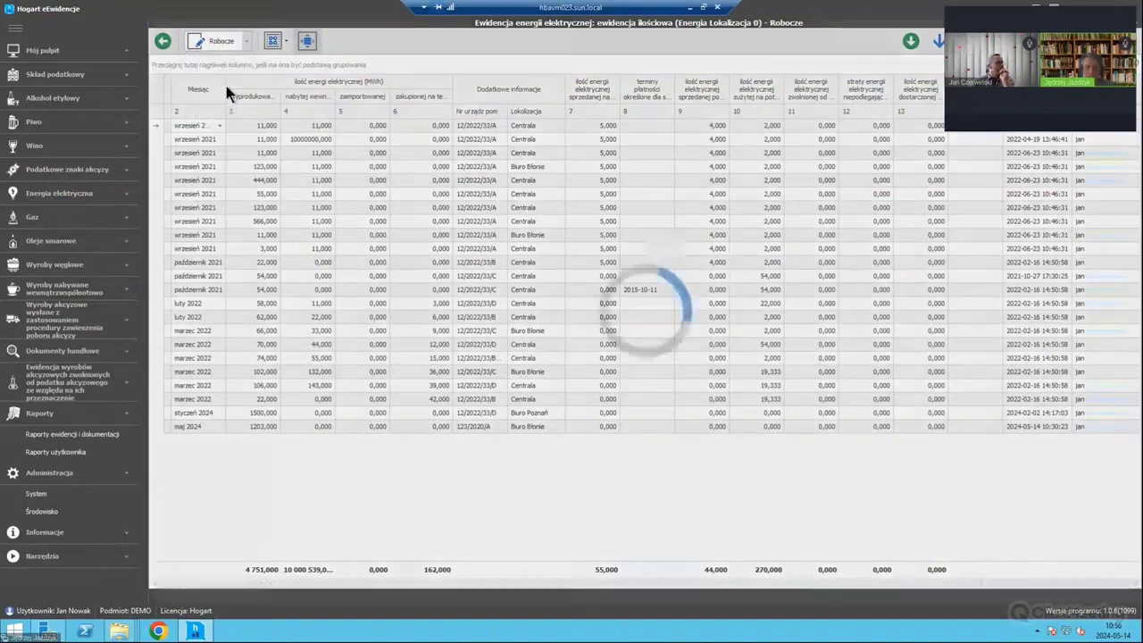